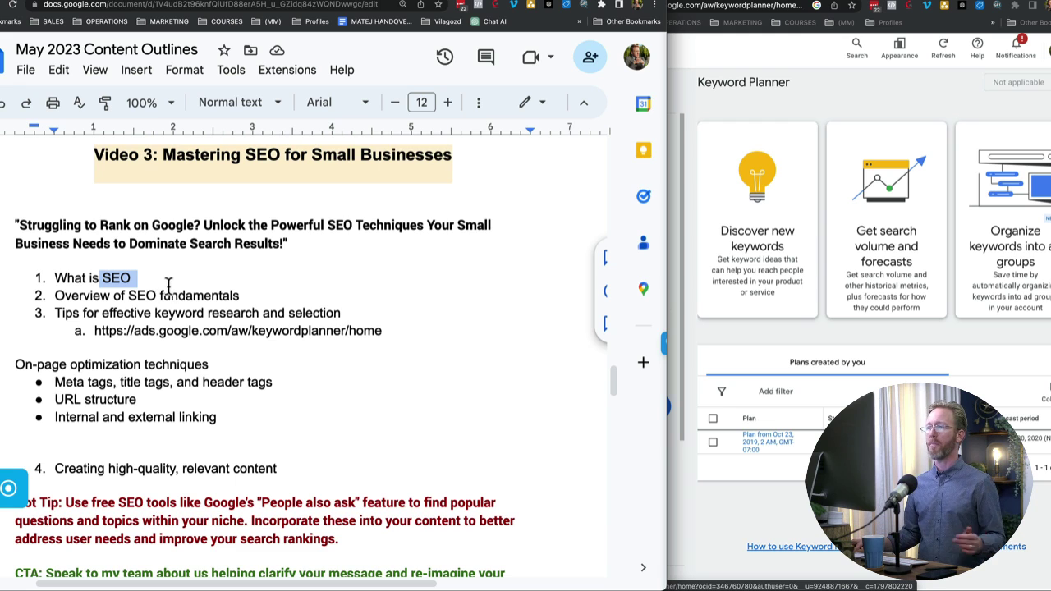
Select the 'Overview of SEO fundamentals' line in the Google Docs outline.
{"action": "left_click_drag", "start_coordinate": [239, 297], "coordinate": [53, 298]}
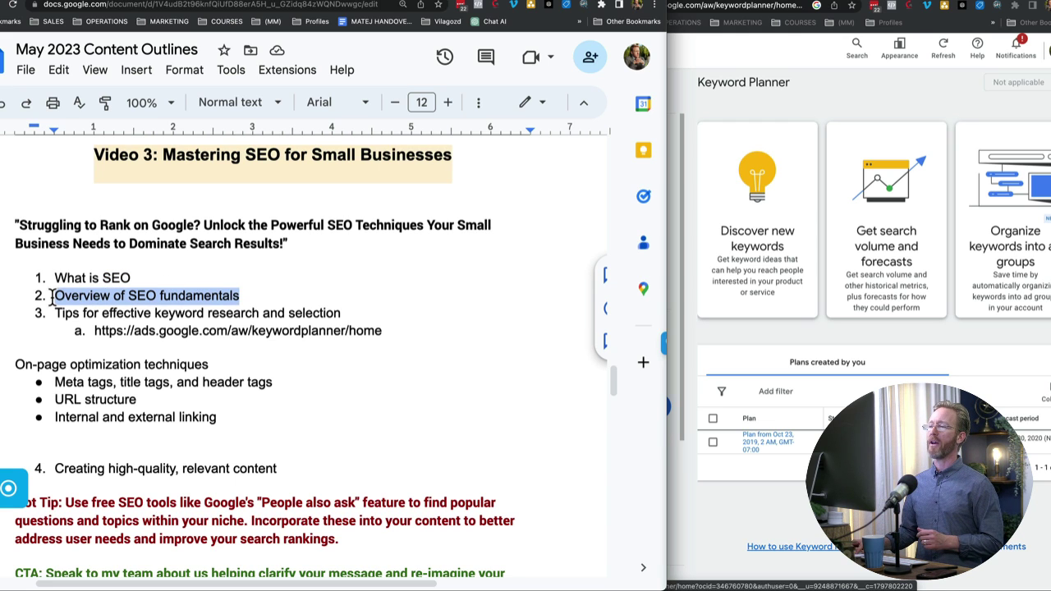
On the whiteboard, draw a tall rectangle representing a web page.
{"action": "key", "text": "super+Tab"}
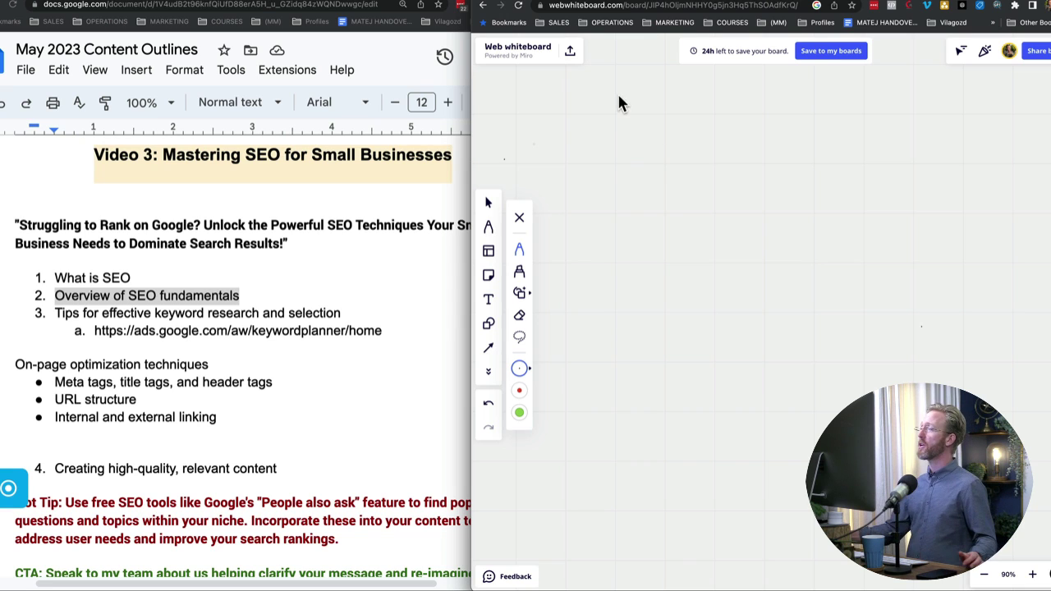
{"action": "left_click_drag", "start_coordinate": [619, 96], "coordinate": [819, 97]}
{"action": "mouse_move", "coordinate": [617, 97]}
{"action": "left_mouse_down"}
{"action": "mouse_move", "coordinate": [594, 235]}
{"action": "mouse_move", "coordinate": [579, 452]}
{"action": "left_mouse_up"}
{"action": "left_click_drag", "start_coordinate": [833, 98], "coordinate": [836, 443]}
{"action": "left_click_drag", "start_coordinate": [641, 468], "coordinate": [817, 460]}
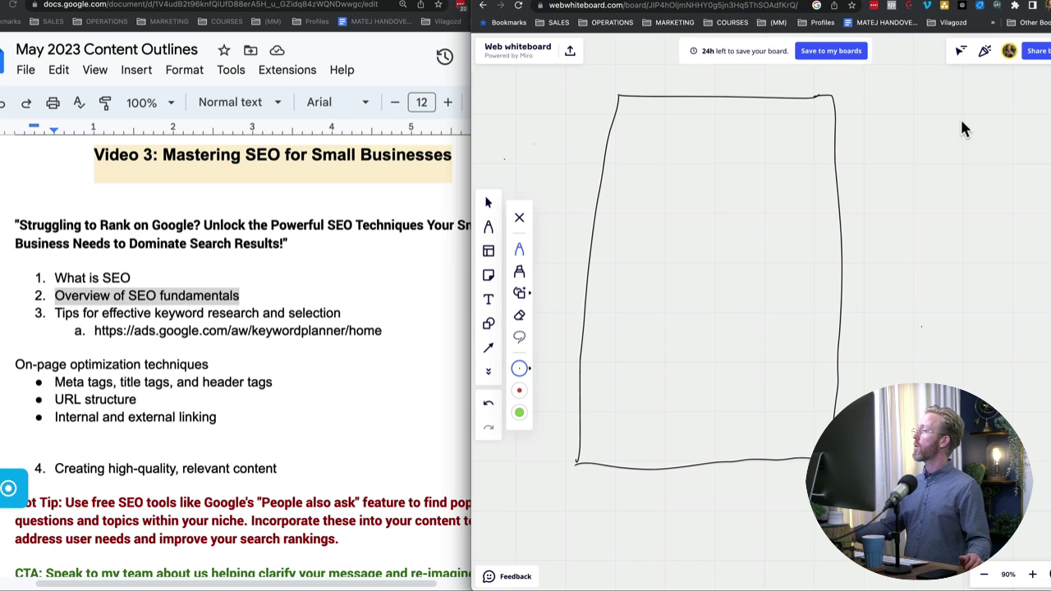
Write a circled 'G?' and a bracketed 'Site' label with text lines beneath it.
{"action": "left_click_drag", "start_coordinate": [947, 123], "coordinate": [983, 148]}
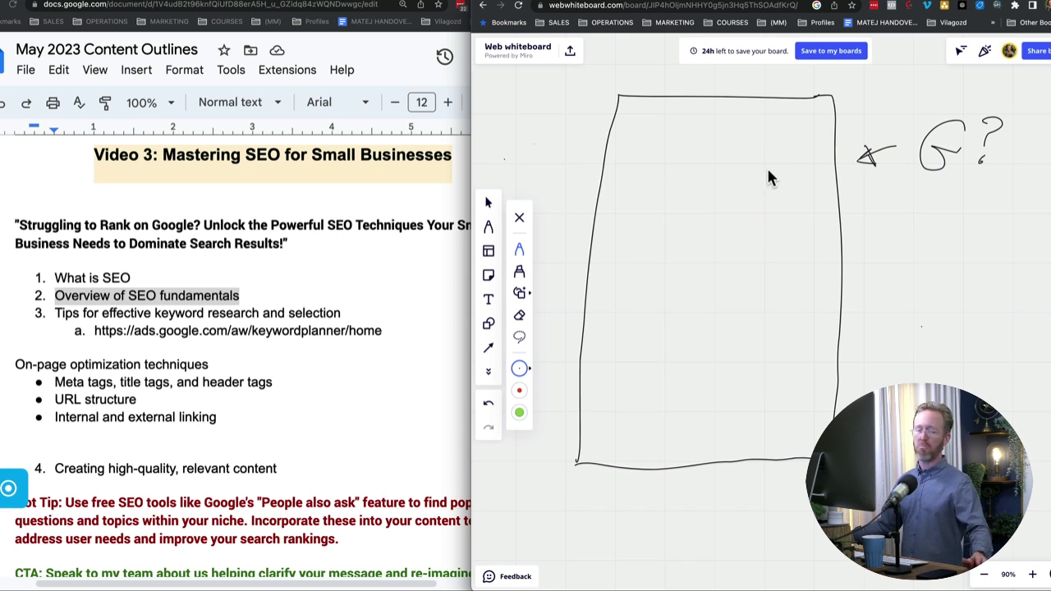
{"action": "mouse_move", "coordinate": [908, 207]}
{"action": "left_mouse_down"}
{"action": "mouse_move", "coordinate": [897, 226]}
{"action": "mouse_move", "coordinate": [913, 226]}
{"action": "left_mouse_up"}
{"action": "left_click_drag", "start_coordinate": [931, 205], "coordinate": [923, 226]}
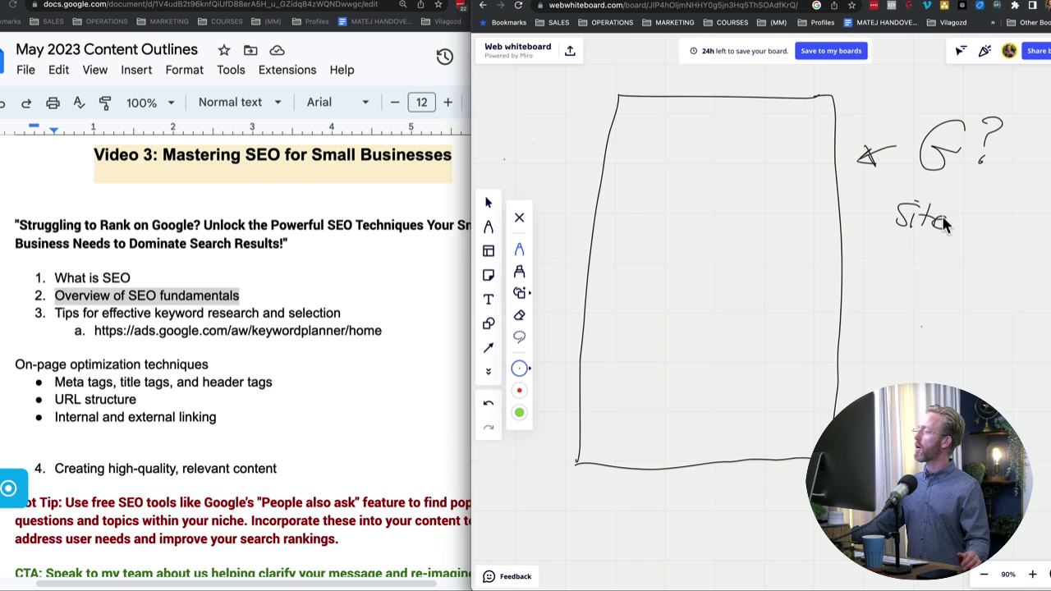
{"action": "left_click_drag", "start_coordinate": [895, 242], "coordinate": [968, 246]}
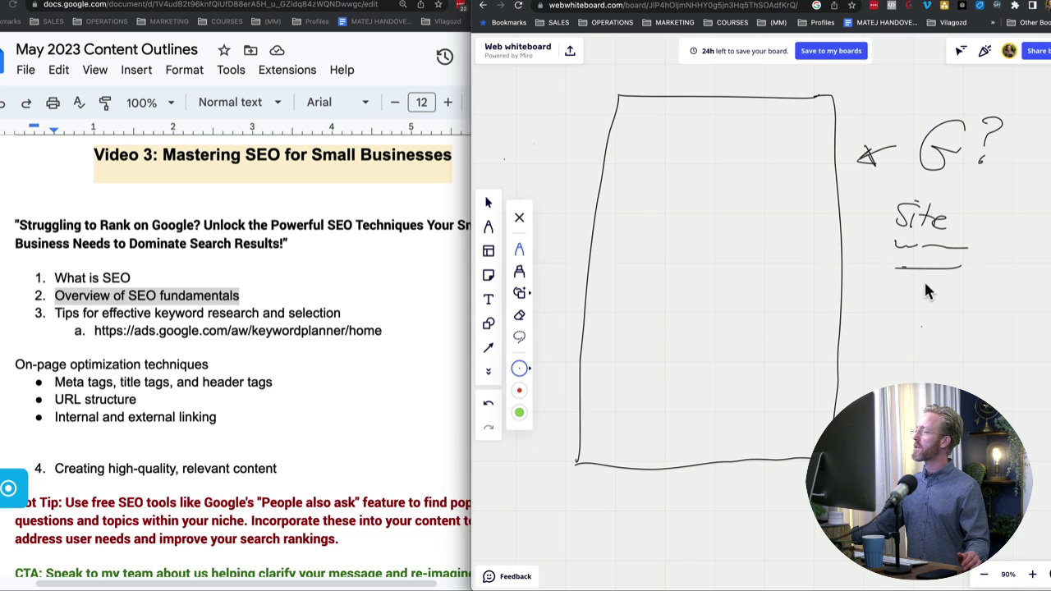
{"action": "left_click_drag", "start_coordinate": [900, 284], "coordinate": [968, 278]}
{"action": "left_click_drag", "start_coordinate": [910, 310], "coordinate": [977, 306]}
{"action": "left_click_drag", "start_coordinate": [903, 331], "coordinate": [982, 324]}
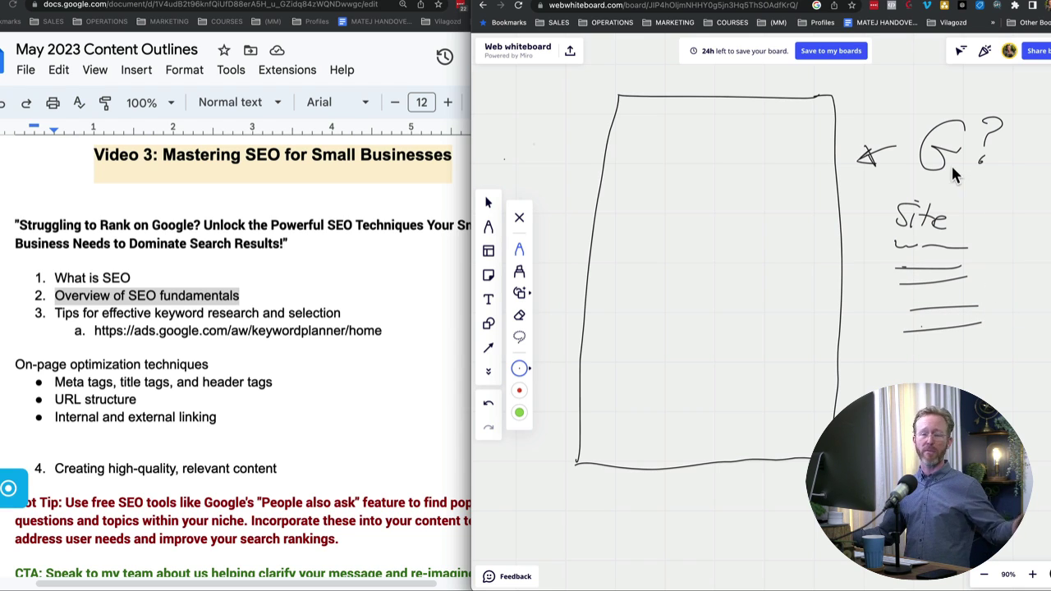
{"action": "mouse_move", "coordinate": [902, 187]}
{"action": "left_mouse_down"}
{"action": "mouse_move", "coordinate": [890, 351]}
{"action": "mouse_move", "coordinate": [909, 360]}
{"action": "left_mouse_up"}
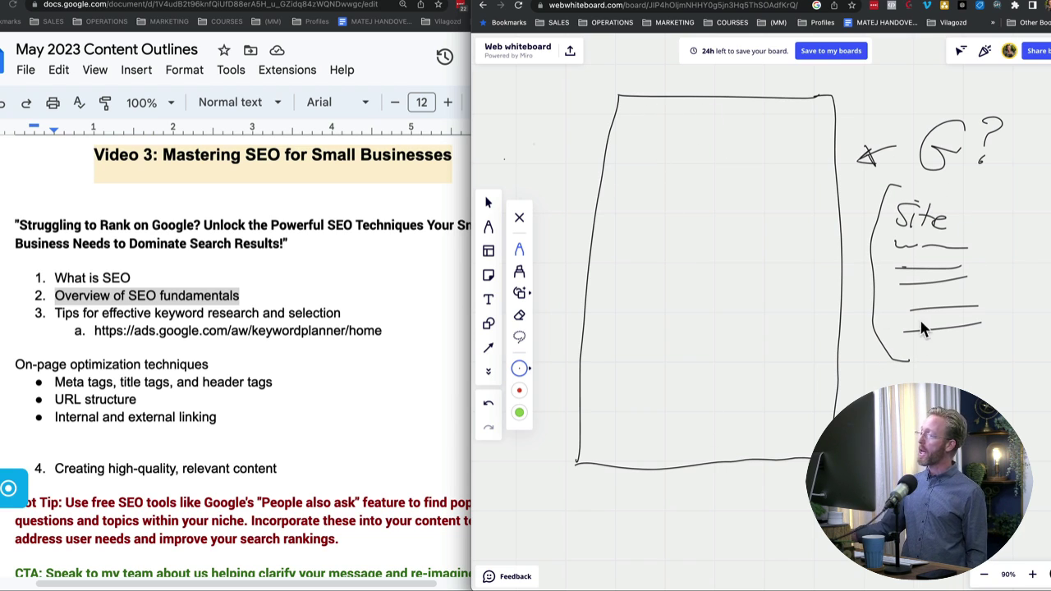
{"action": "left_click_drag", "start_coordinate": [986, 105], "coordinate": [898, 149]}
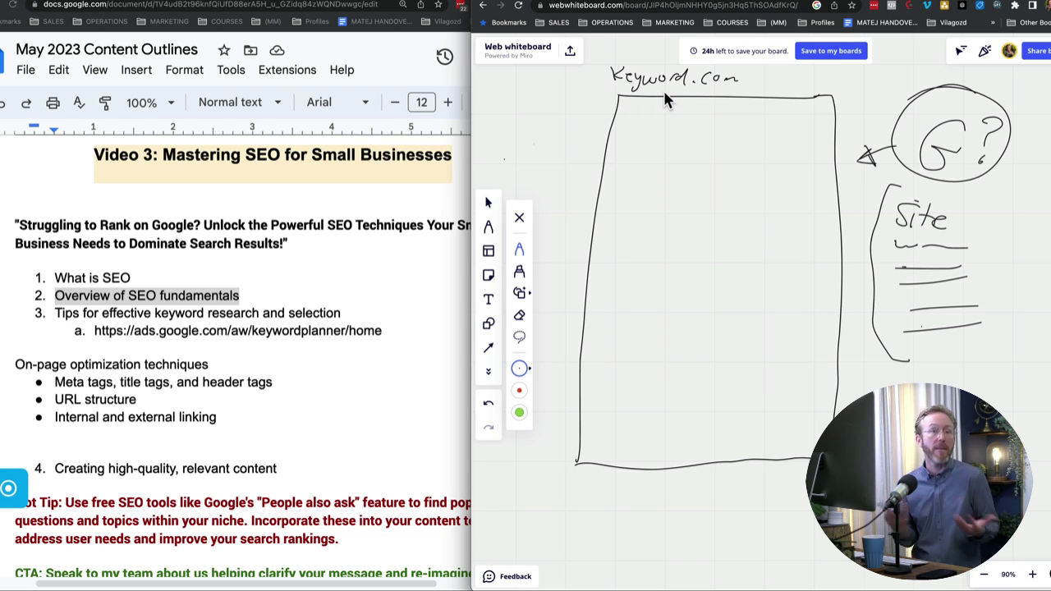
Circle Keyword.com, arrow into the page box, write 'Keyword + Site', and sketch text lines and a footer line.
{"action": "mouse_move", "coordinate": [589, 92]}
{"action": "left_mouse_down"}
{"action": "mouse_move", "coordinate": [769, 90]}
{"action": "mouse_move", "coordinate": [615, 92]}
{"action": "mouse_move", "coordinate": [657, 96]}
{"action": "left_mouse_up"}
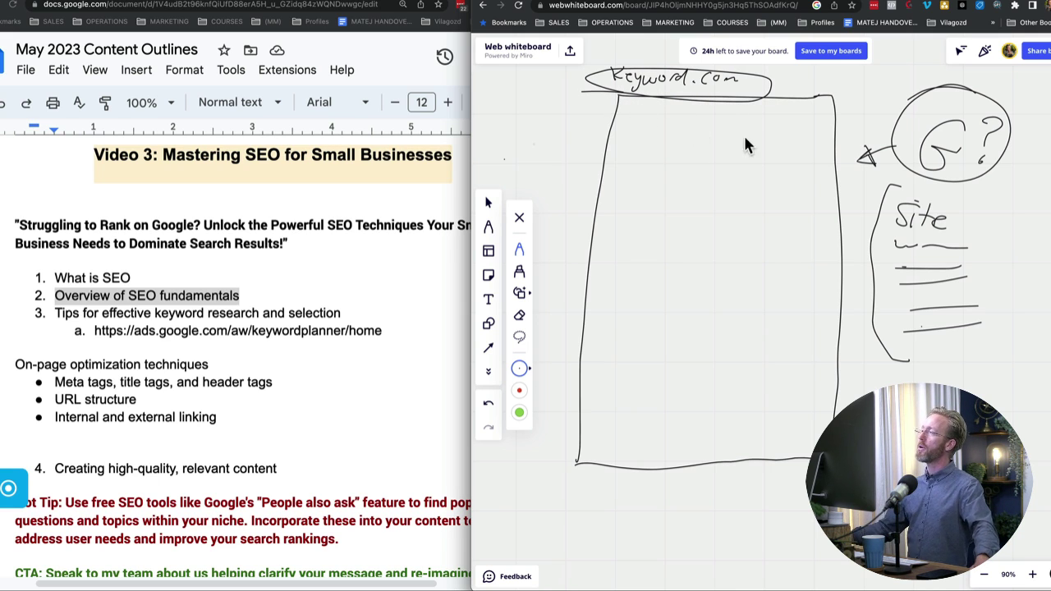
{"action": "left_click_drag", "start_coordinate": [572, 156], "coordinate": [580, 160]}
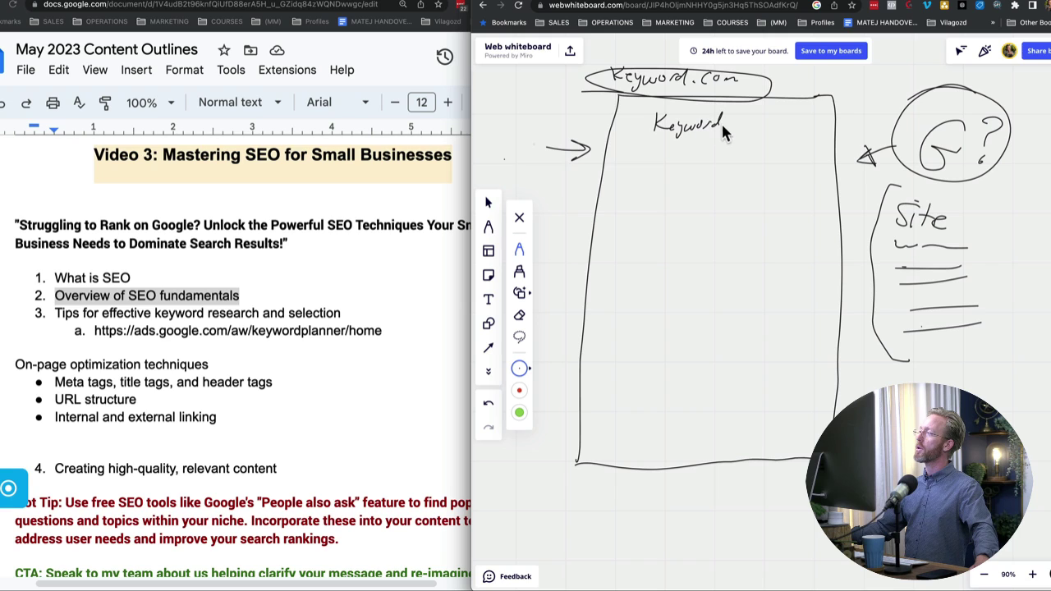
{"action": "left_click_drag", "start_coordinate": [763, 113], "coordinate": [772, 125]}
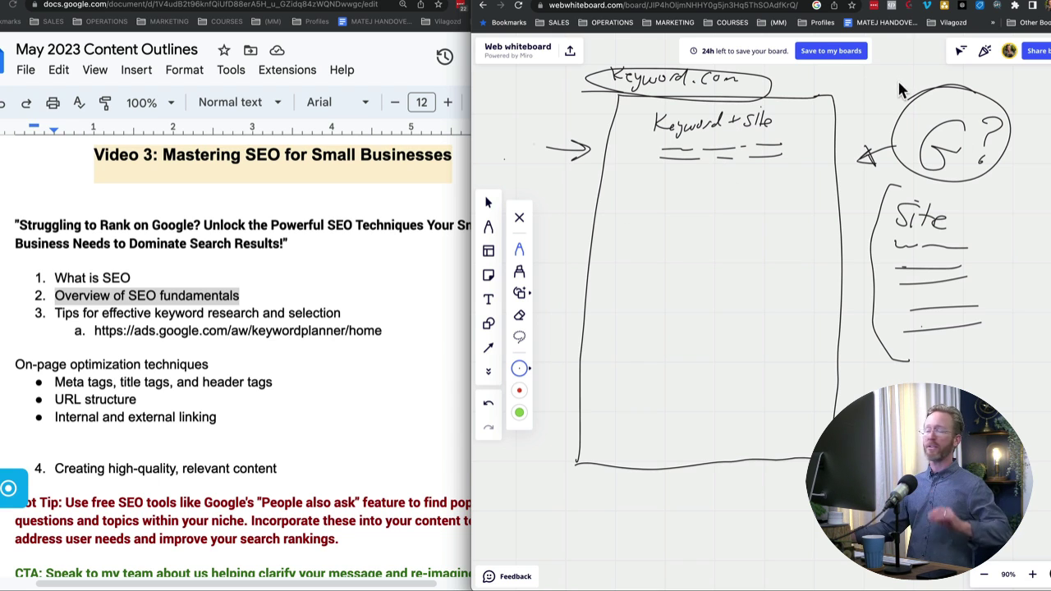
{"action": "left_click_drag", "start_coordinate": [898, 81], "coordinate": [862, 101]}
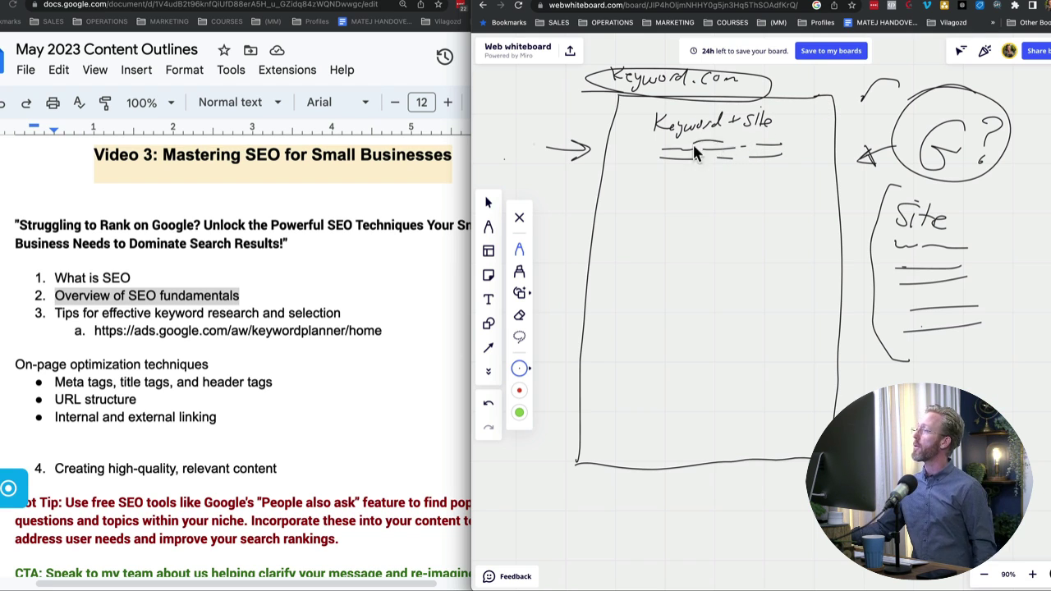
{"action": "left_click_drag", "start_coordinate": [786, 140], "coordinate": [713, 162]}
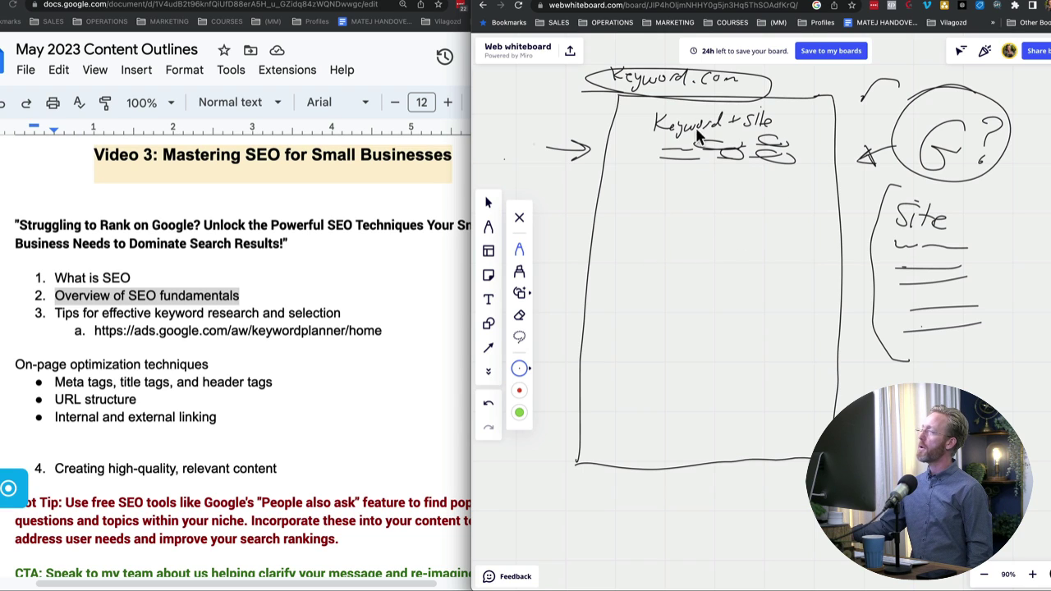
{"action": "left_click_drag", "start_coordinate": [633, 195], "coordinate": [686, 192]}
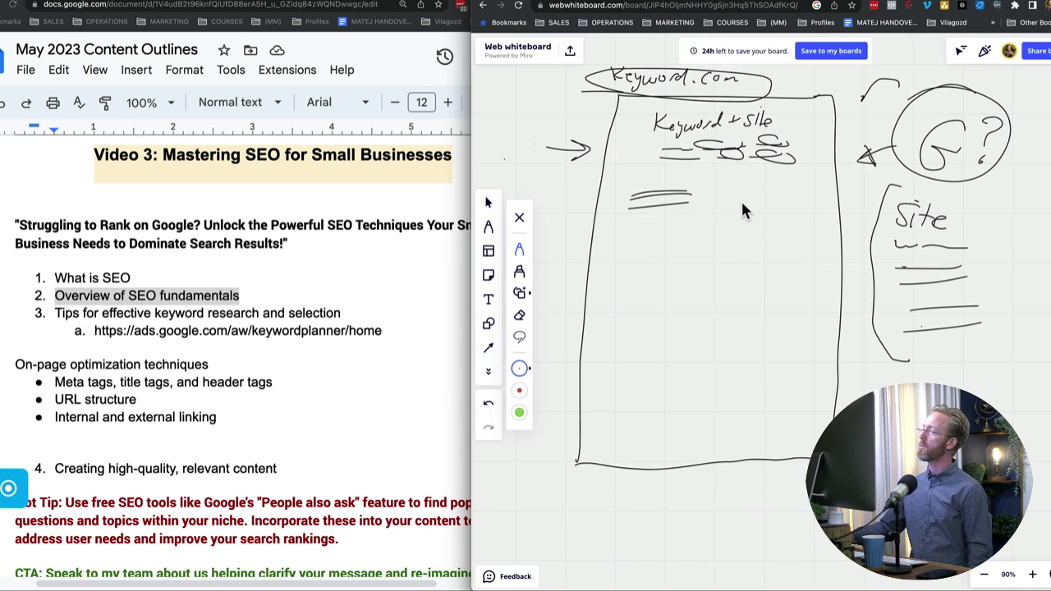
{"action": "left_click_drag", "start_coordinate": [750, 220], "coordinate": [776, 219]}
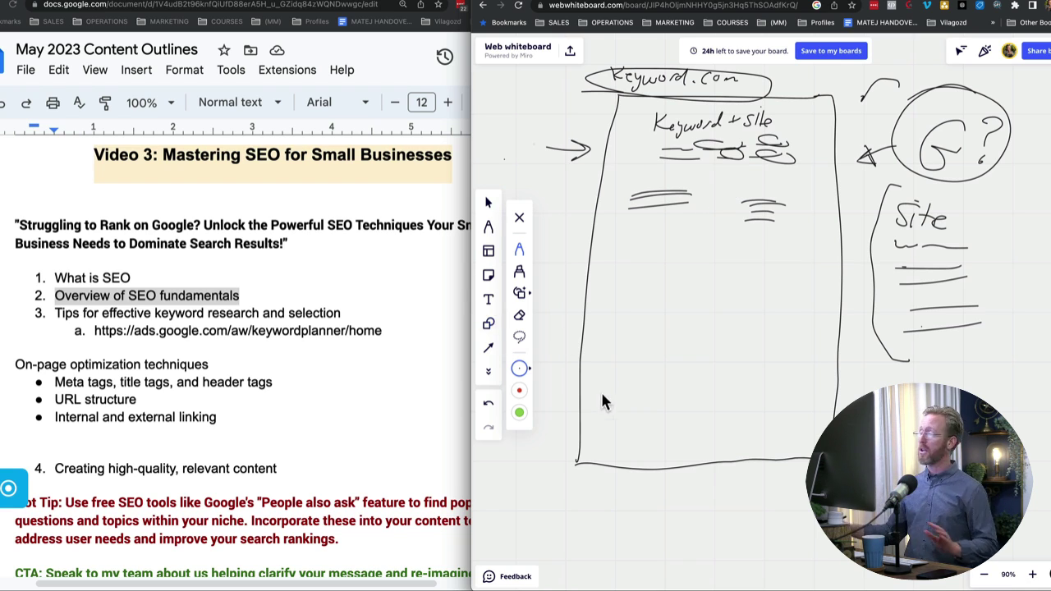
{"action": "left_click_drag", "start_coordinate": [579, 401], "coordinate": [846, 394]}
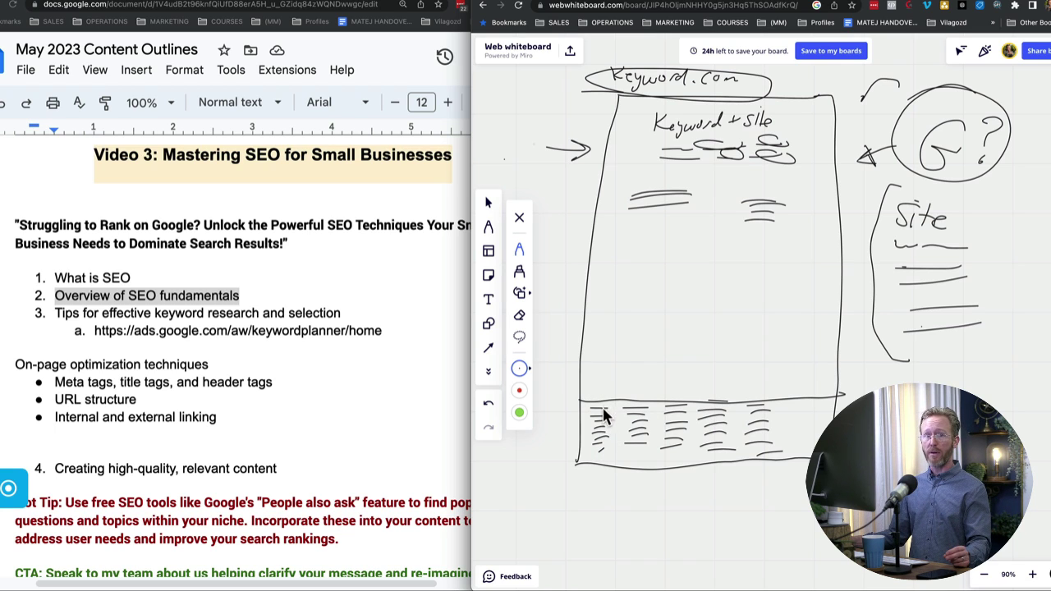
Sketch a curved arrow, a label, a check mark and an arrow toward a small page below the footer.
{"action": "mouse_move", "coordinate": [590, 405]}
{"action": "left_mouse_down"}
{"action": "mouse_move", "coordinate": [551, 491]}
{"action": "mouse_move", "coordinate": [558, 478]}
{"action": "left_mouse_up"}
{"action": "mouse_move", "coordinate": [621, 451]}
{"action": "left_mouse_down"}
{"action": "mouse_move", "coordinate": [622, 462]}
{"action": "mouse_move", "coordinate": [644, 465]}
{"action": "mouse_move", "coordinate": [662, 455]}
{"action": "mouse_move", "coordinate": [634, 562]}
{"action": "mouse_move", "coordinate": [636, 478]}
{"action": "mouse_move", "coordinate": [684, 485]}
{"action": "left_mouse_up"}
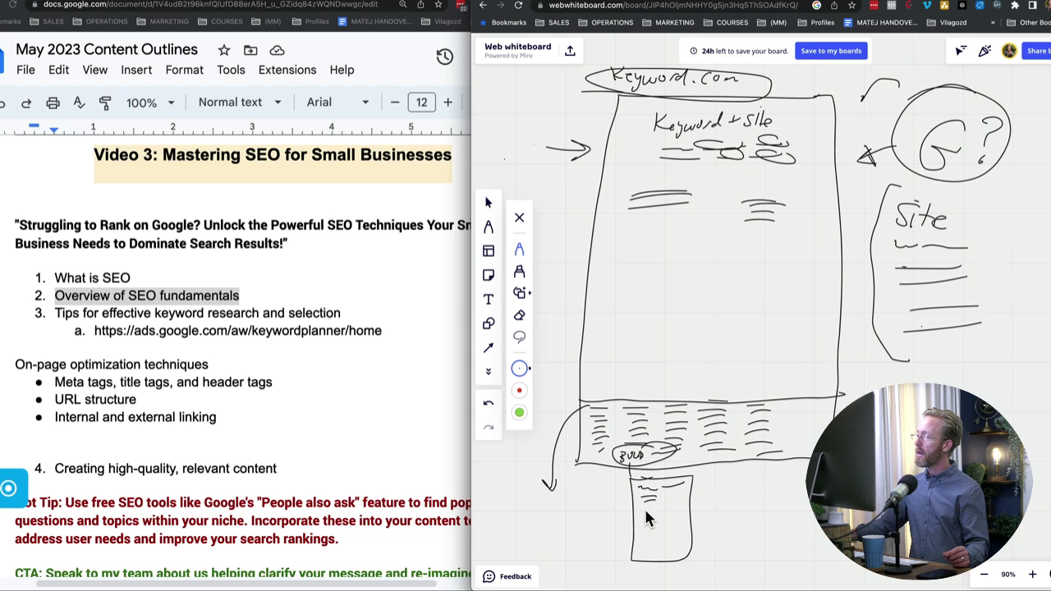
{"action": "left_click_drag", "start_coordinate": [702, 491], "coordinate": [713, 485]}
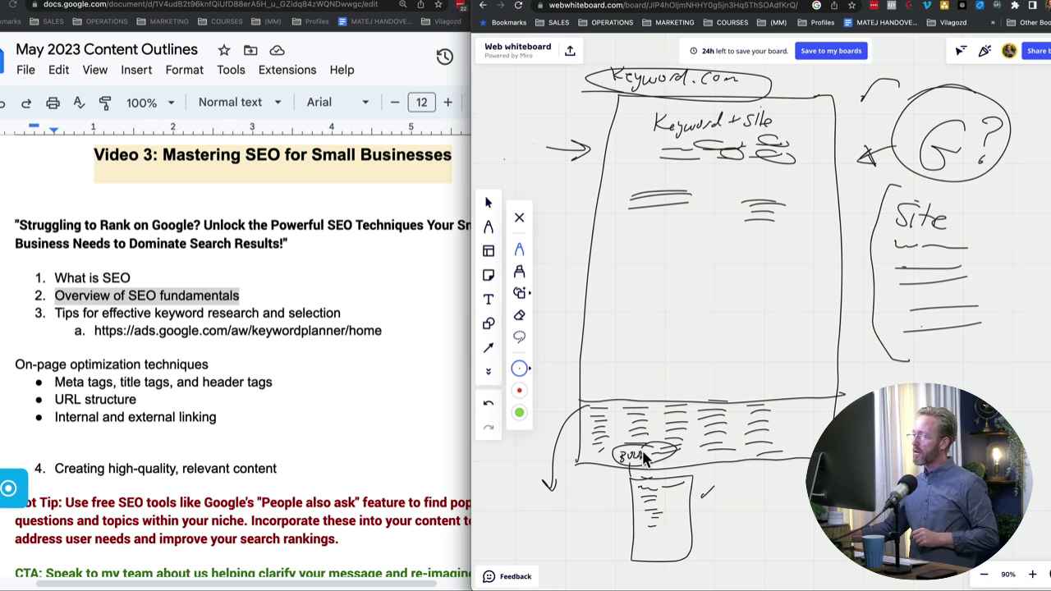
{"action": "left_click_drag", "start_coordinate": [602, 507], "coordinate": [618, 511]}
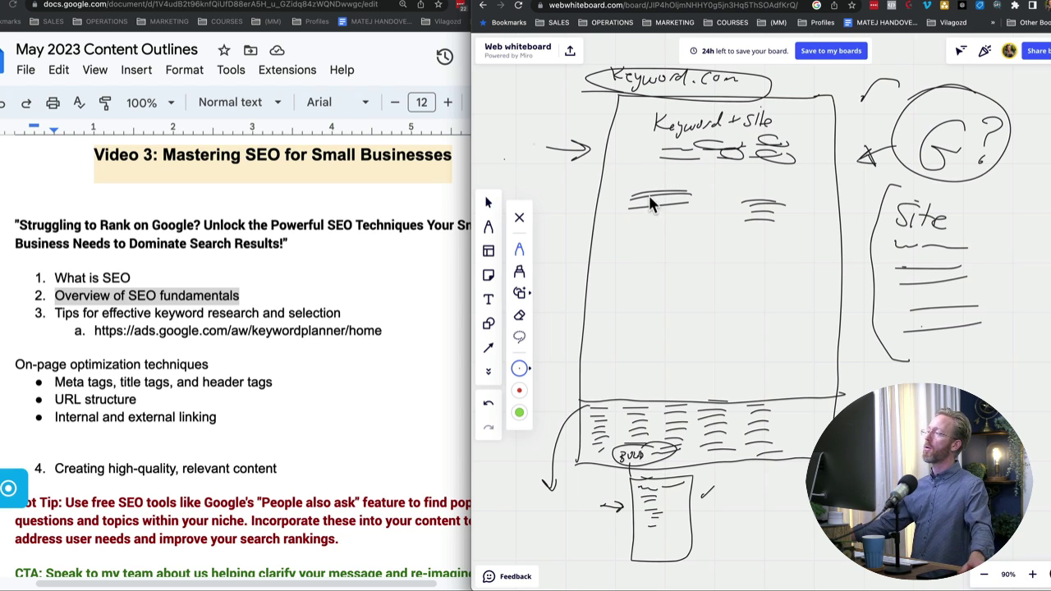
Add more text lines and draw an image box containing a smiling stick figure.
{"action": "left_click_drag", "start_coordinate": [631, 215], "coordinate": [662, 212]}
{"action": "left_click_drag", "start_coordinate": [749, 224], "coordinate": [785, 221]}
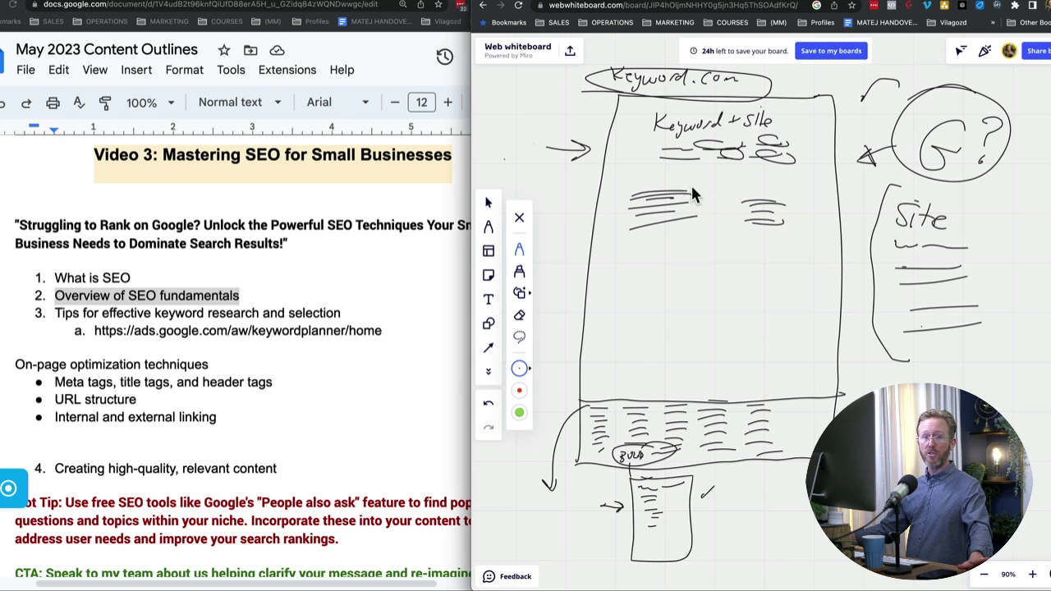
{"action": "mouse_move", "coordinate": [624, 239]}
{"action": "left_mouse_down"}
{"action": "mouse_move", "coordinate": [669, 234]}
{"action": "mouse_move", "coordinate": [623, 241]}
{"action": "left_mouse_up"}
{"action": "left_click_drag", "start_coordinate": [629, 304], "coordinate": [668, 254]}
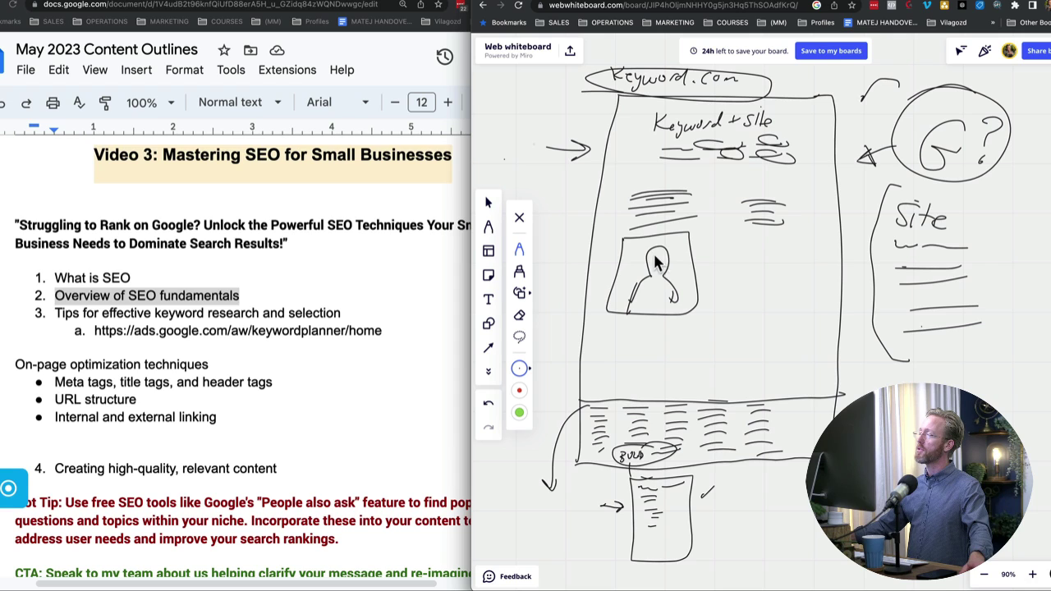
{"action": "left_click", "coordinate": [651, 254]}
{"action": "left_click", "coordinate": [662, 253]}
{"action": "left_click_drag", "start_coordinate": [649, 264], "coordinate": [667, 261]}
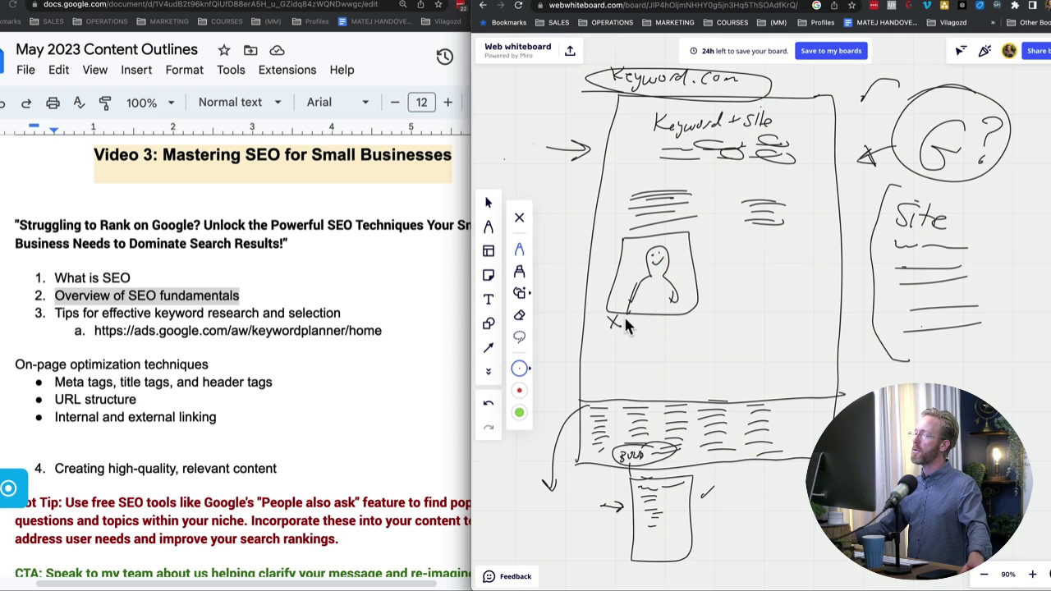
Write an underlined, circled caption under the image and point an arrow at it.
{"action": "left_click_drag", "start_coordinate": [636, 320], "coordinate": [641, 330]}
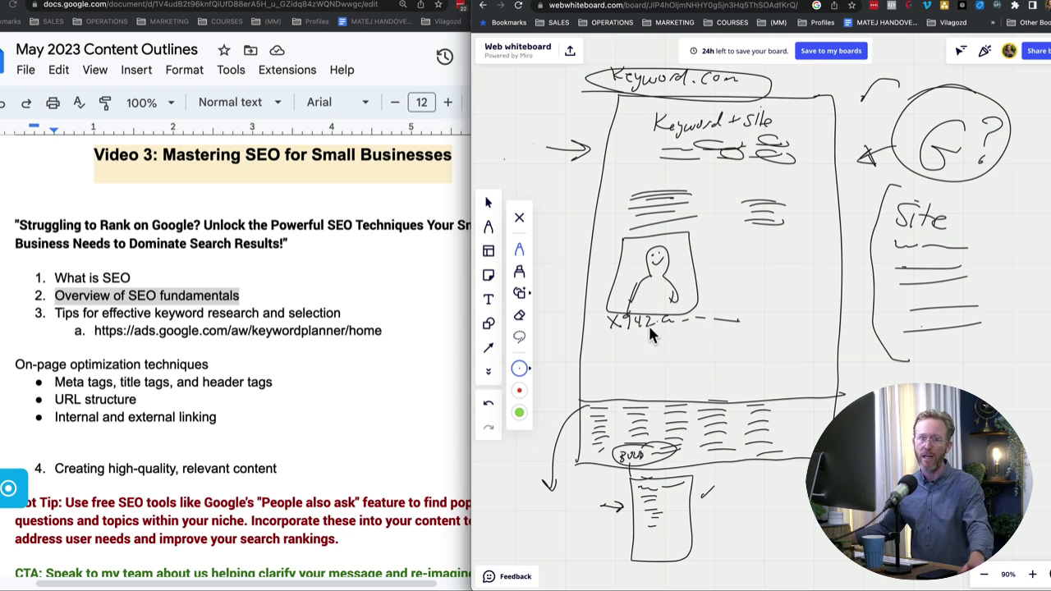
{"action": "left_click_drag", "start_coordinate": [613, 338], "coordinate": [717, 336]}
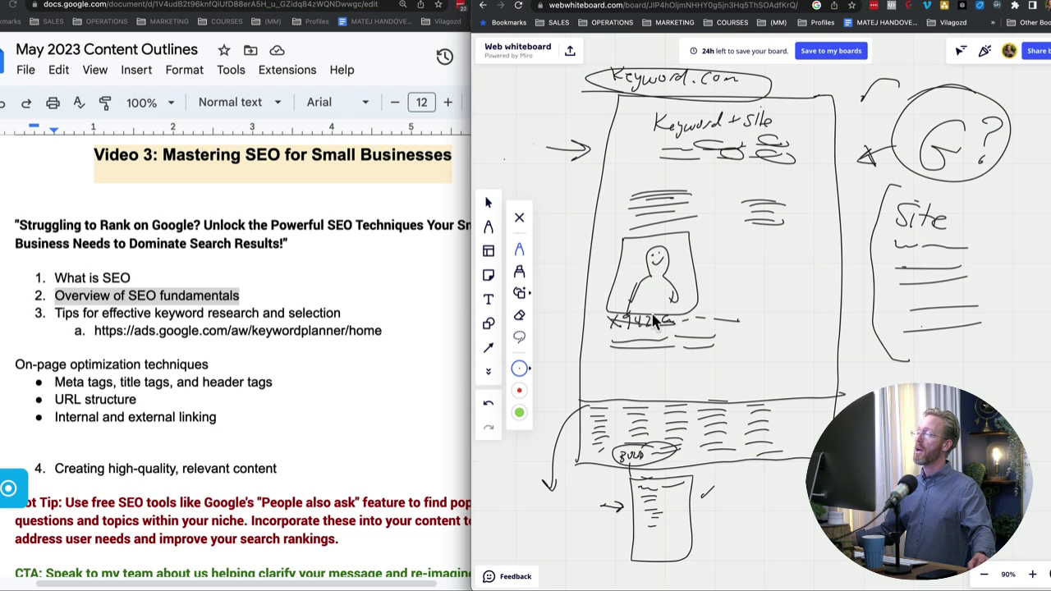
{"action": "left_click_drag", "start_coordinate": [612, 322], "coordinate": [670, 318]}
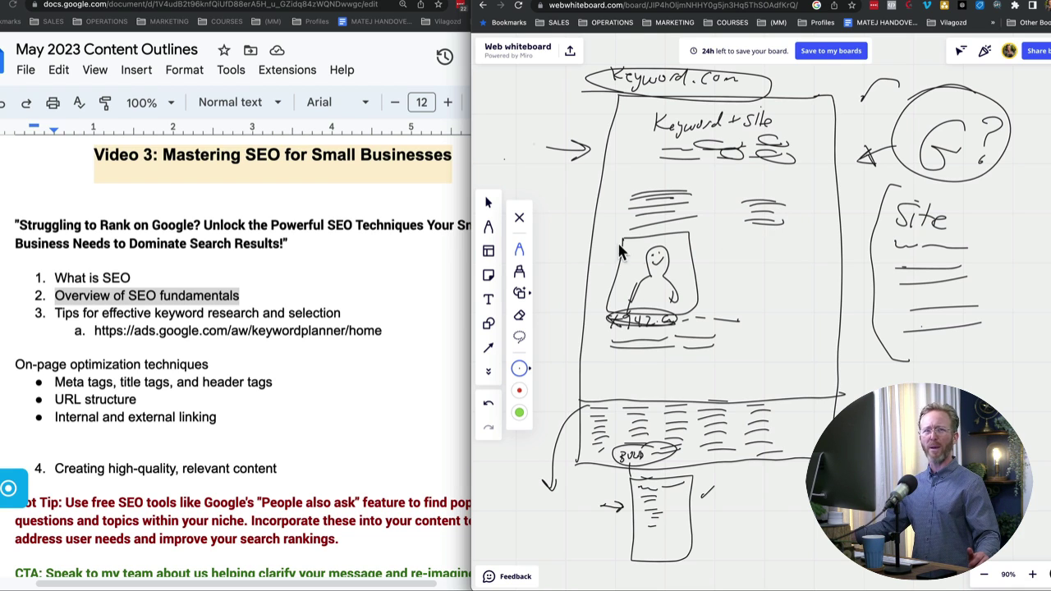
{"action": "left_click_drag", "start_coordinate": [593, 260], "coordinate": [622, 265]}
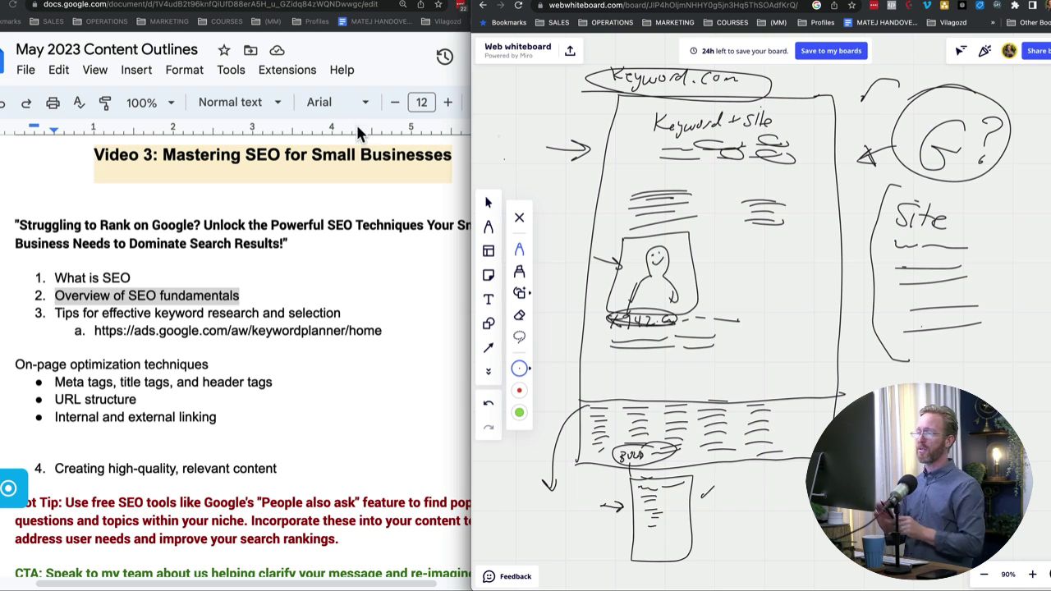
In GoHighLevel, close the pop-up preview and switch the builder to desktop preview.
{"action": "key", "text": "super+grave"}
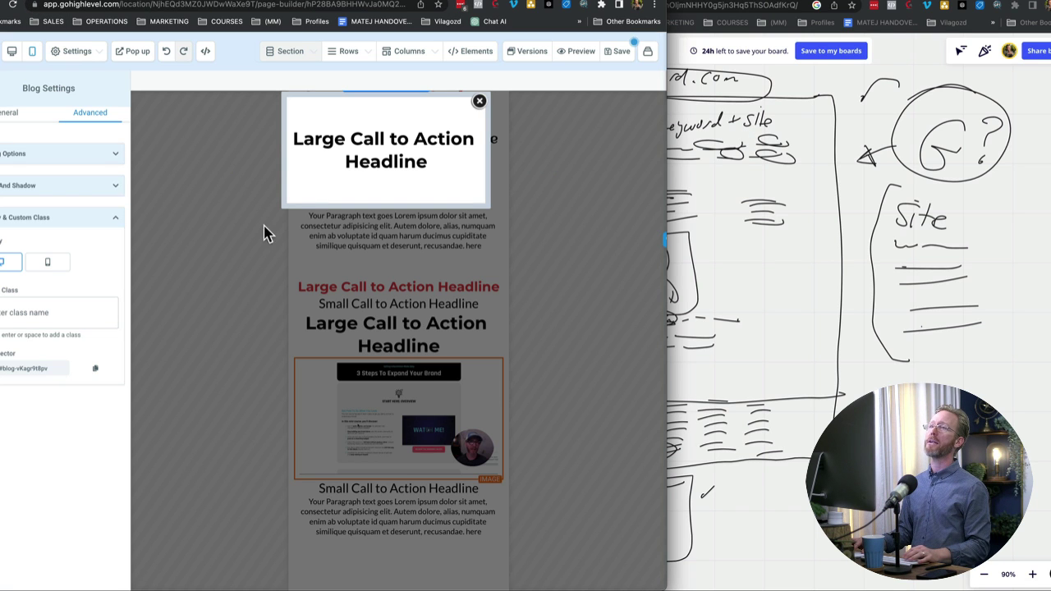
{"action": "left_click", "coordinate": [480, 101]}
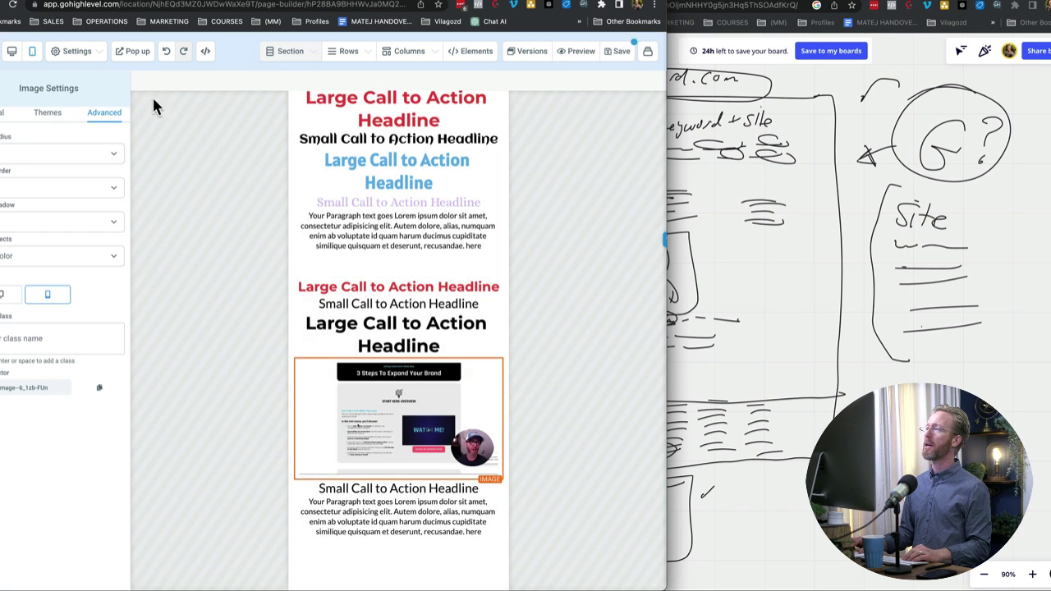
{"action": "left_click", "coordinate": [11, 52]}
{"action": "scroll", "coordinate": [502, 305], "scroll_direction": "down", "scroll_amount": 1}
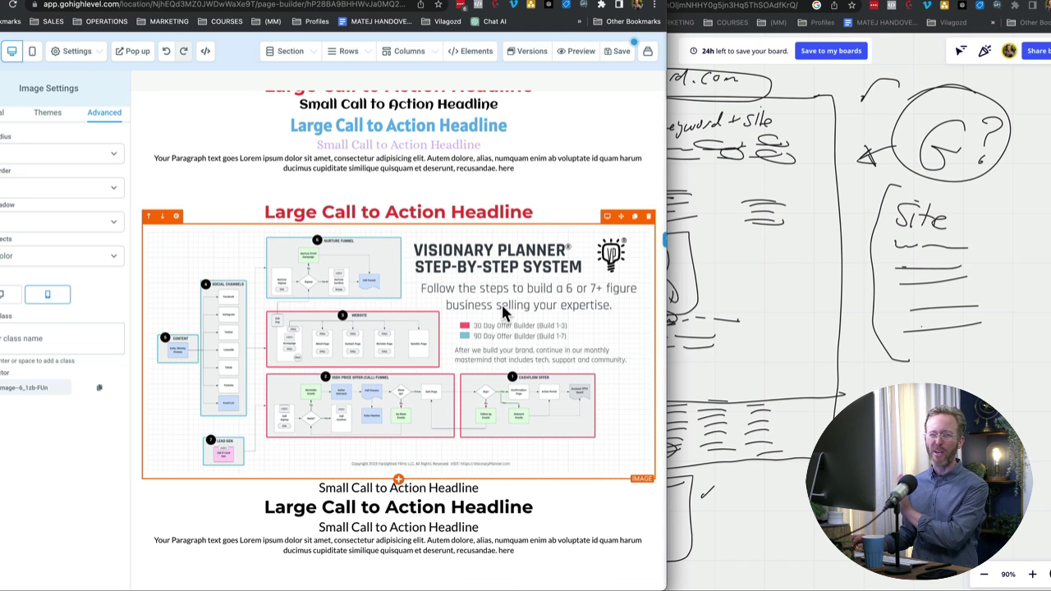
{"action": "mouse_move", "coordinate": [105, 54]}
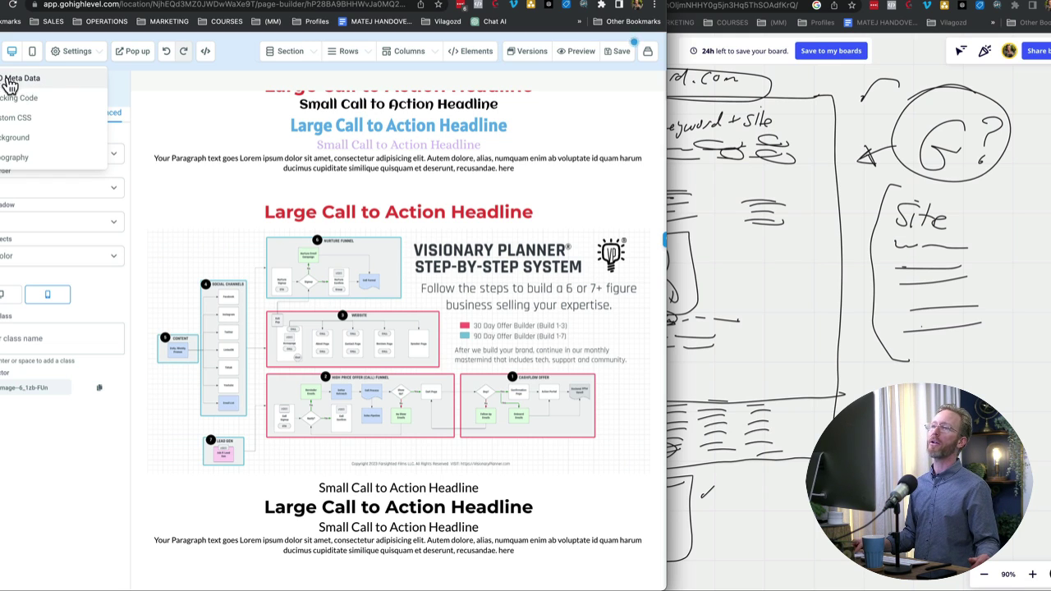
In Meta Data settings, set the SEO title to 'we build you a great website'.
{"action": "left_click", "coordinate": [12, 79]}
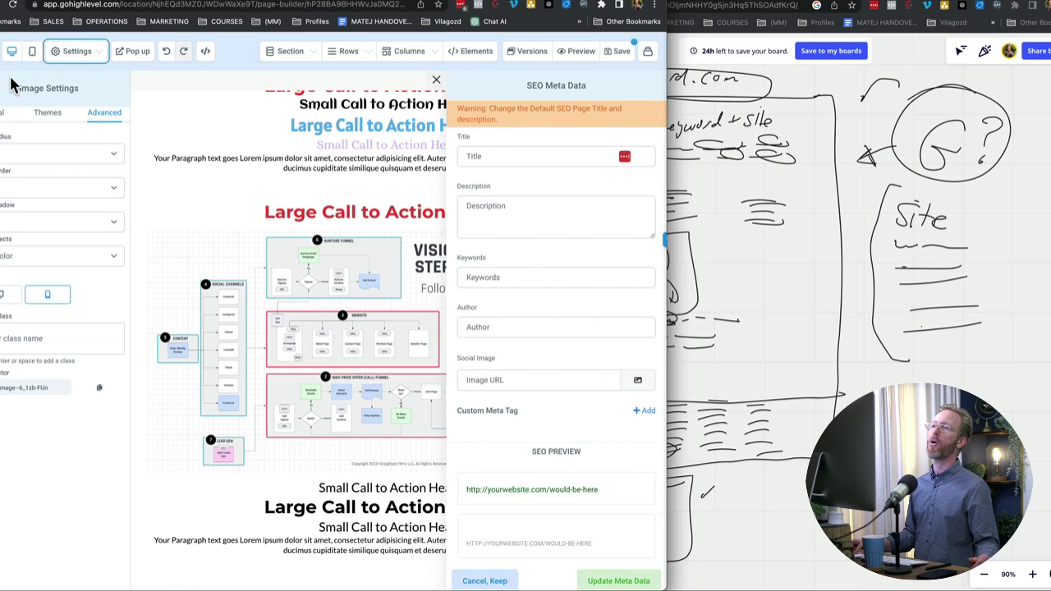
{"action": "left_click", "coordinate": [478, 155]}
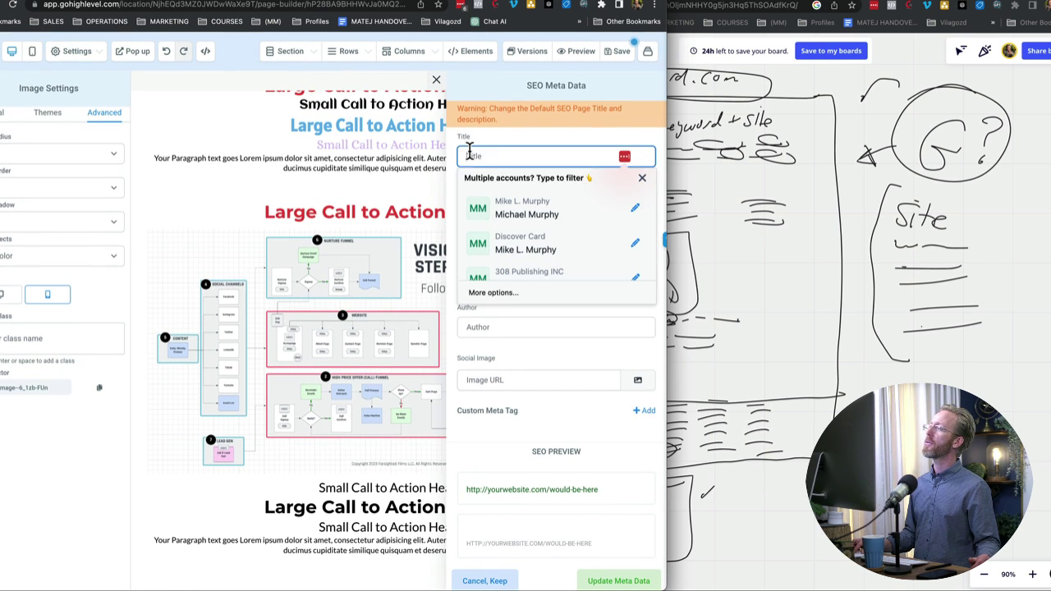
{"action": "left_click", "coordinate": [489, 209]}
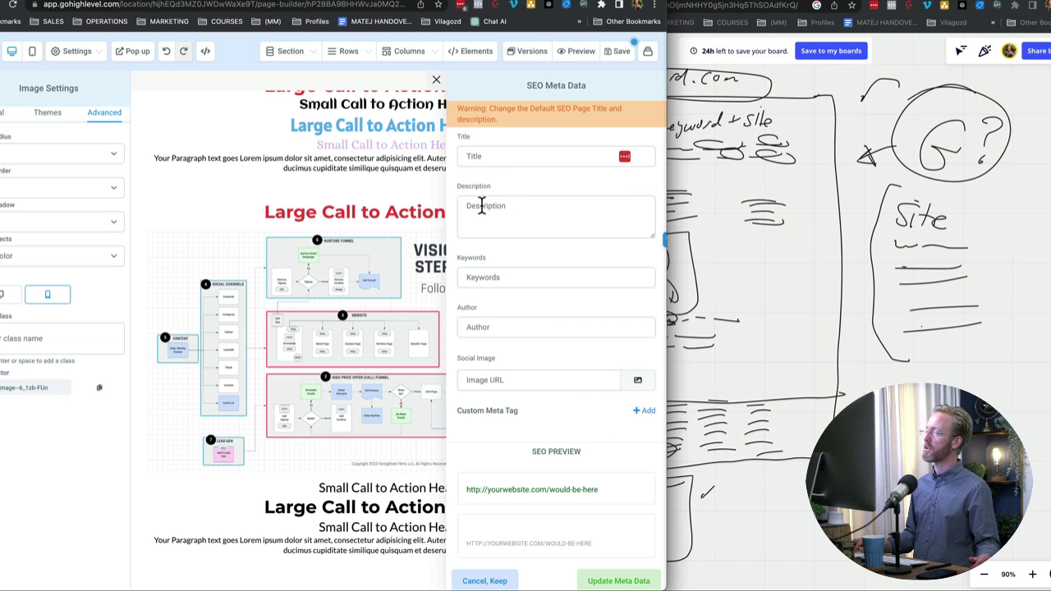
{"action": "left_click", "coordinate": [484, 157]}
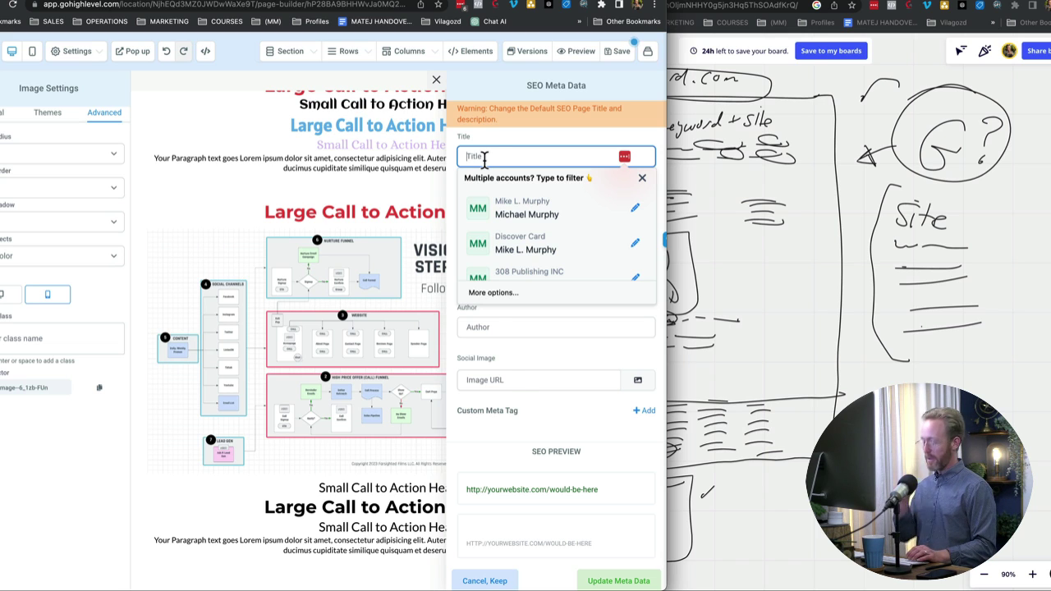
{"action": "type", "text": "we build you a g"}
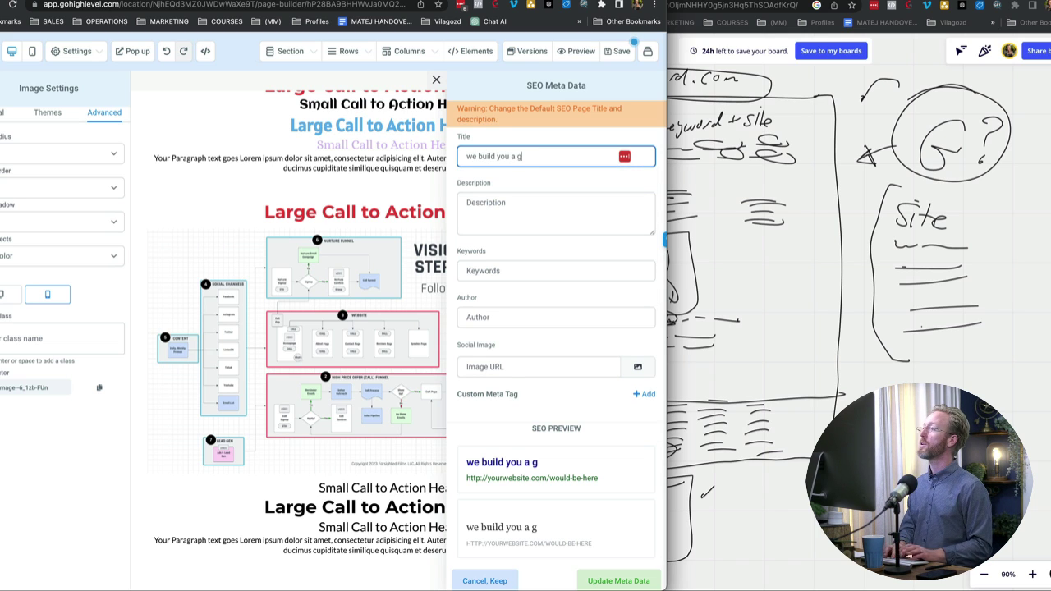
{"action": "type", "text": "reat site"}
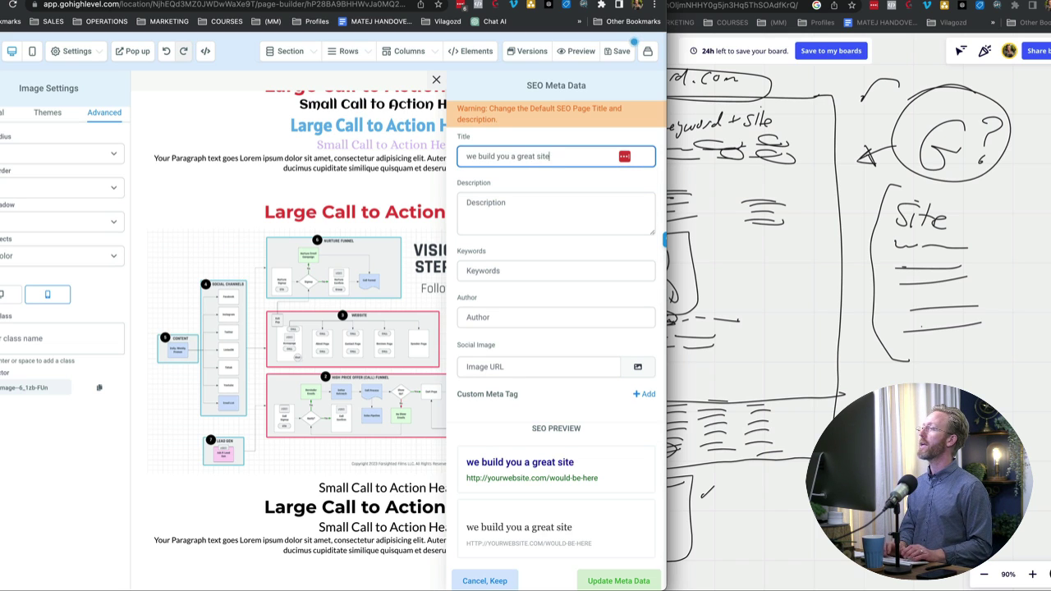
{"action": "left_click", "coordinate": [537, 156]}
{"action": "type", "text": "web"}
Enter a meta description saying the owner builds your small business website.
{"action": "left_click", "coordinate": [531, 199]}
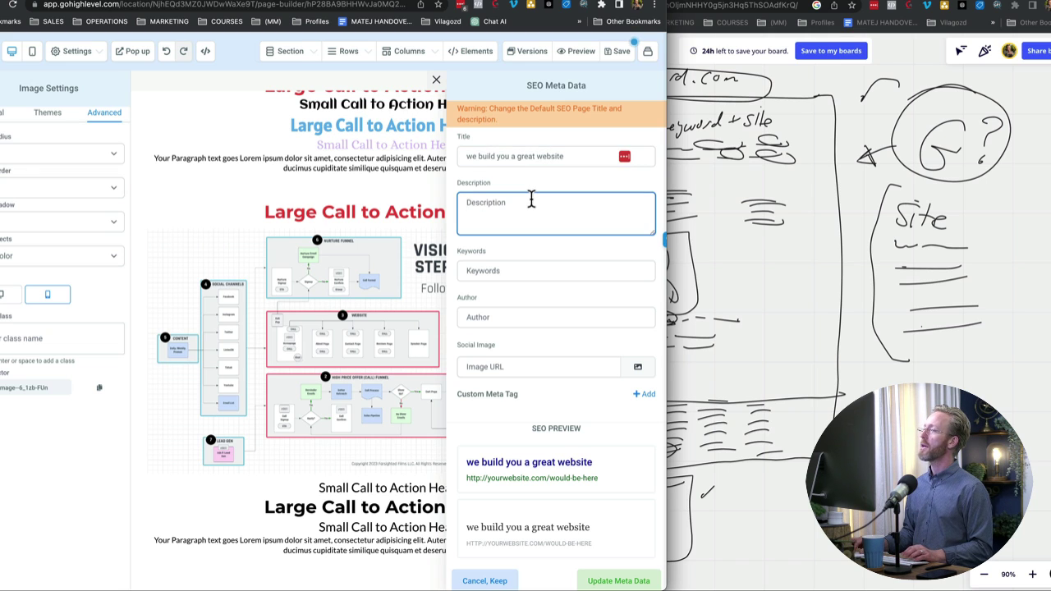
{"action": "type", "text": "mike "}
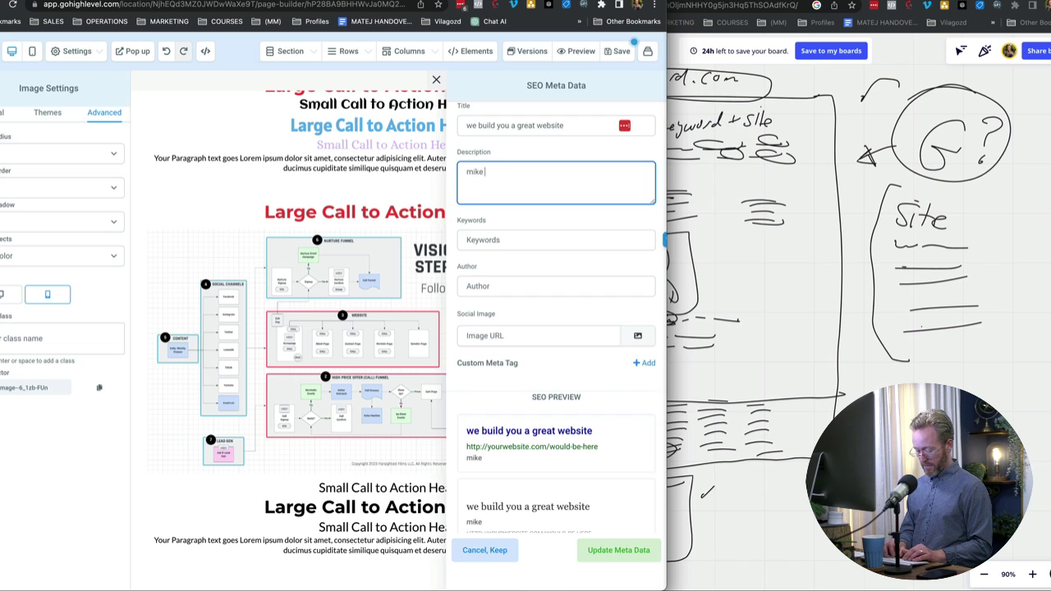
{"action": "type", "text": "lmur"}
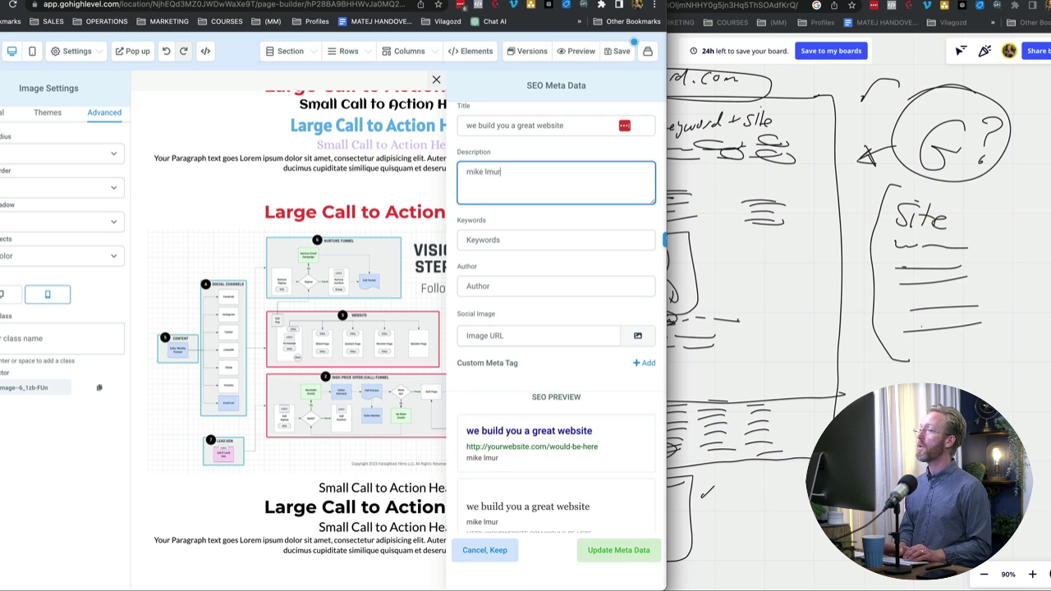
{"action": "type", "text": "phy build"}
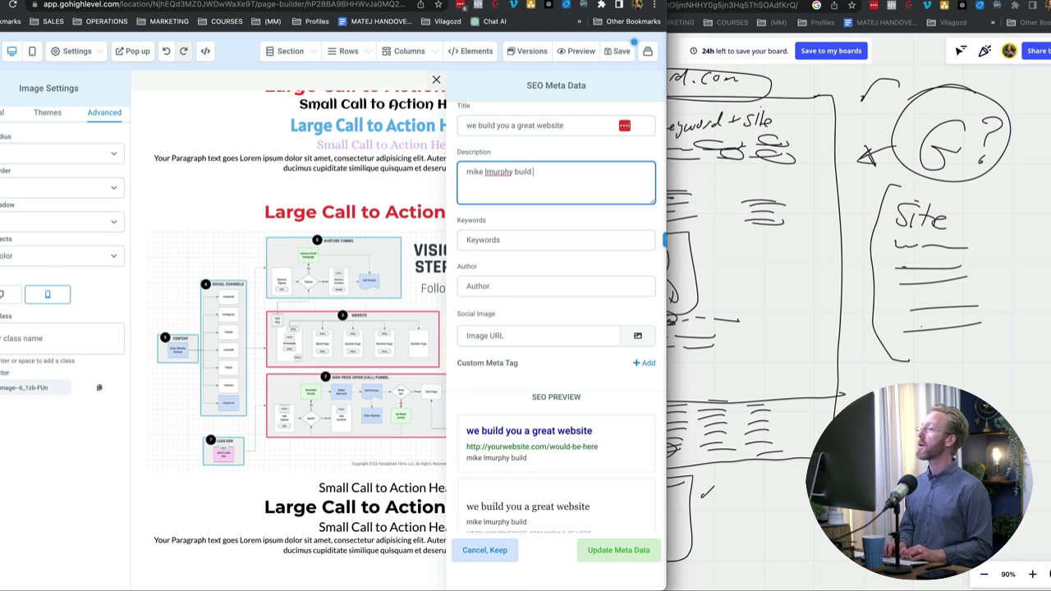
{"action": "type", "text": "s your smal"}
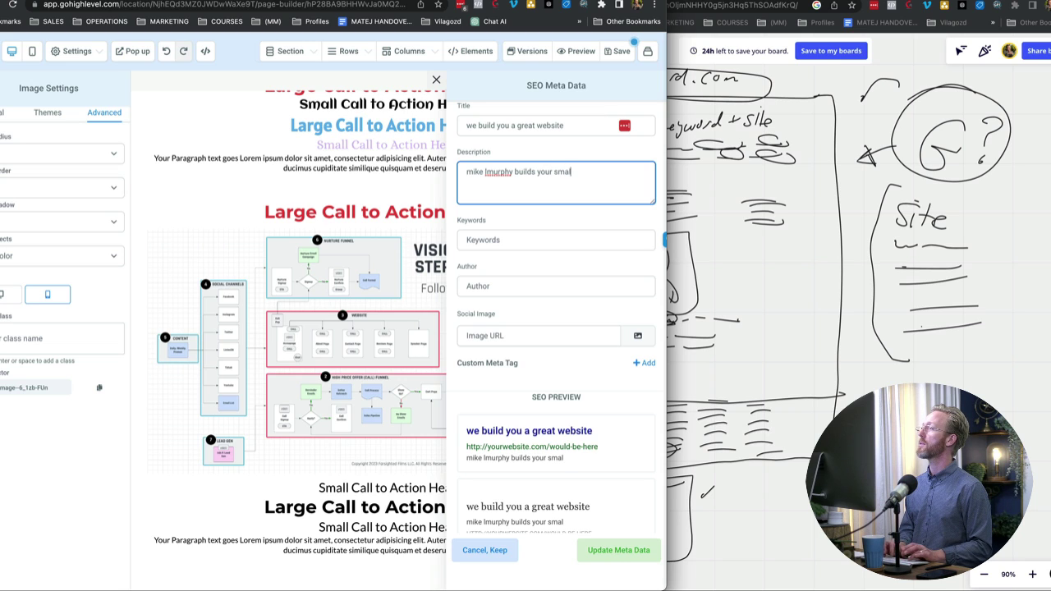
{"action": "type", "text": "l business or"}
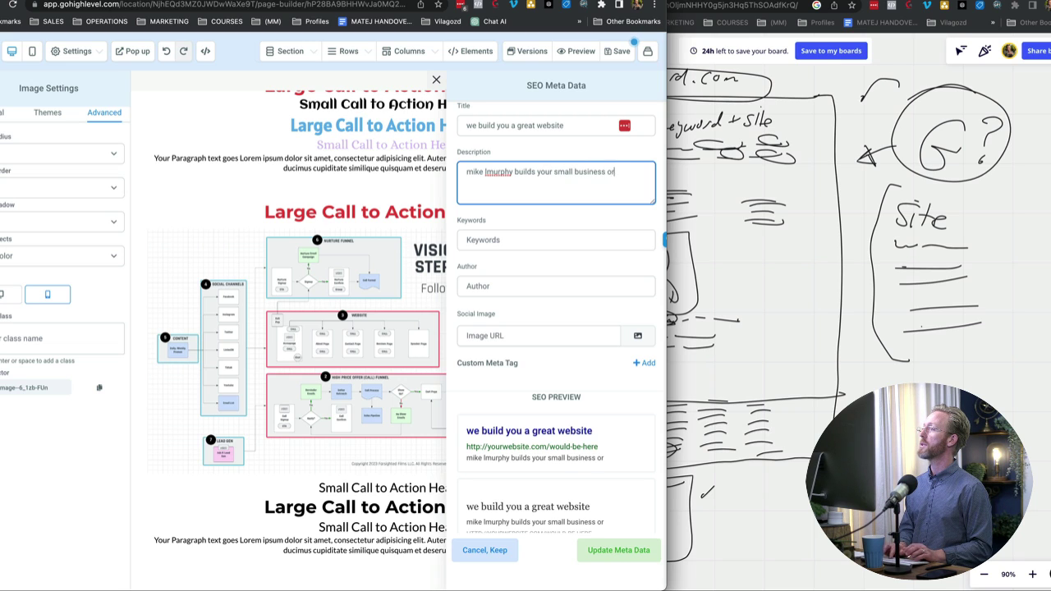
{"action": "type", "text": " persasdfa sdfasdfas asdf"}
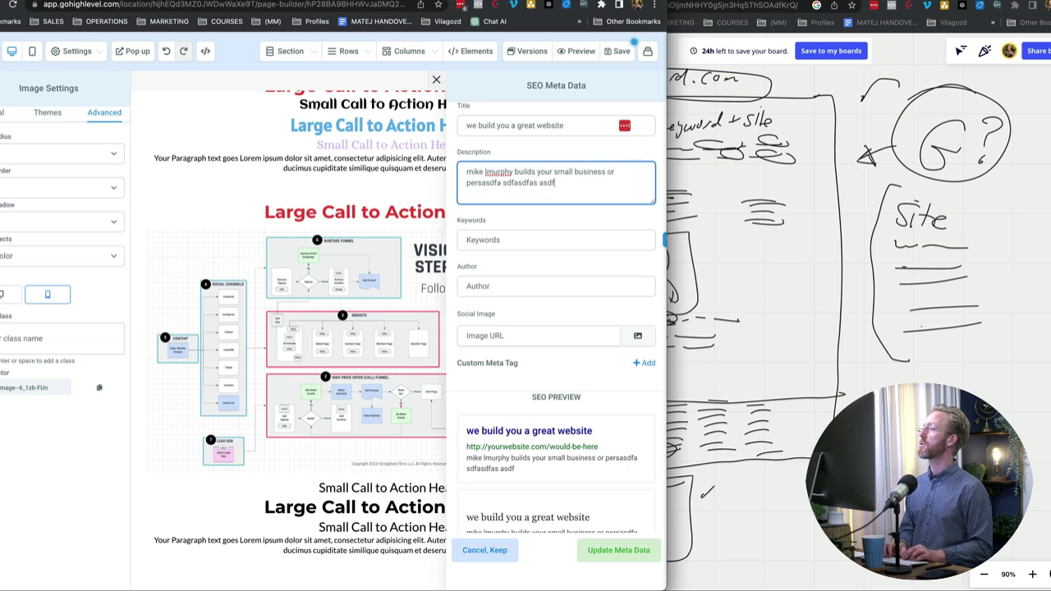
{"action": "type", "text": " asfa sdf webstie"}
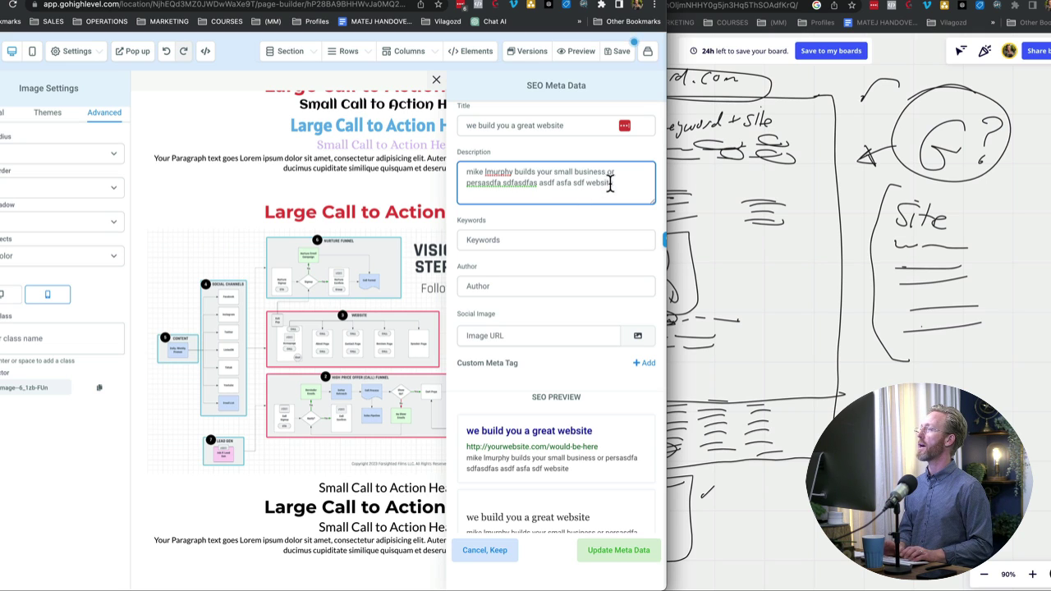
{"action": "left_click_drag", "start_coordinate": [613, 184], "coordinate": [590, 186]}
{"action": "left_click_drag", "start_coordinate": [516, 173], "coordinate": [441, 170]}
{"action": "left_click_drag", "start_coordinate": [613, 184], "coordinate": [588, 184]}
{"action": "left_click", "coordinate": [570, 126]}
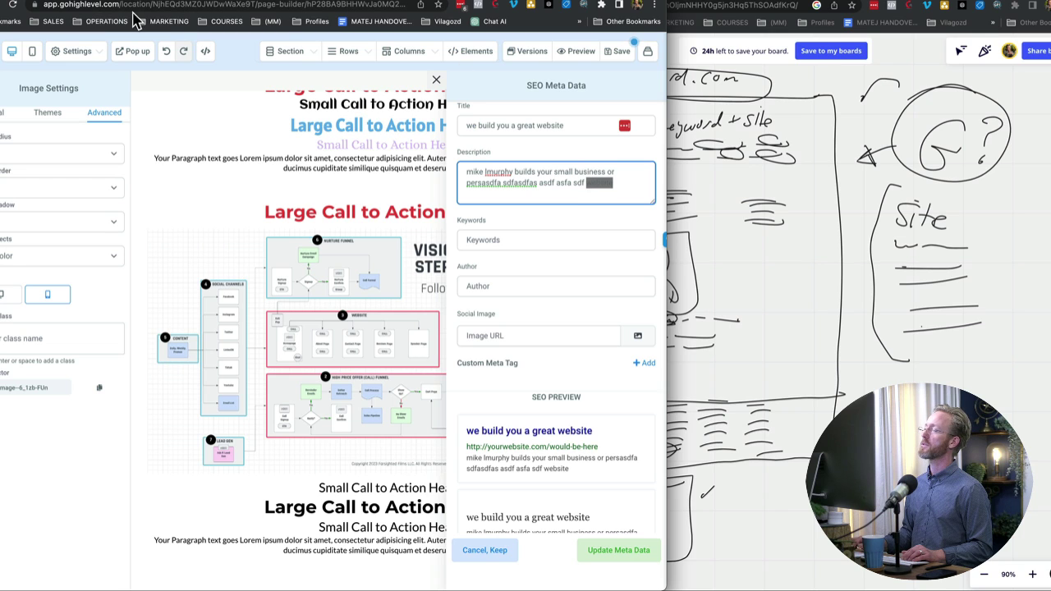
{"action": "left_click", "coordinate": [608, 183]}
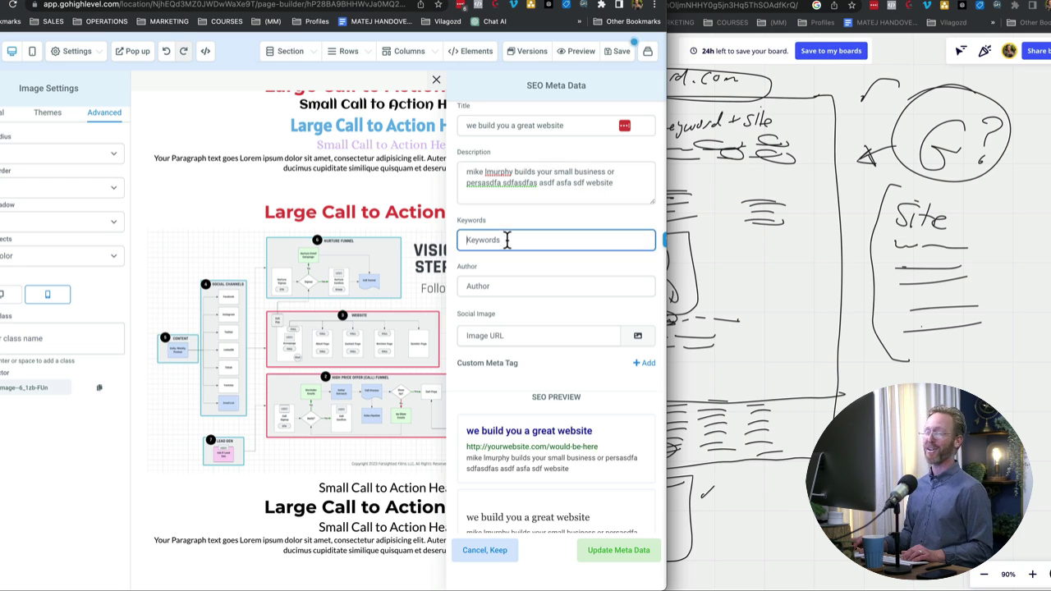
Enter owner-name variations plus 'website' as keywords, and paste the owner's name as author.
{"action": "left_click", "coordinate": [506, 239]}
{"action": "type", "text": "mike l"}
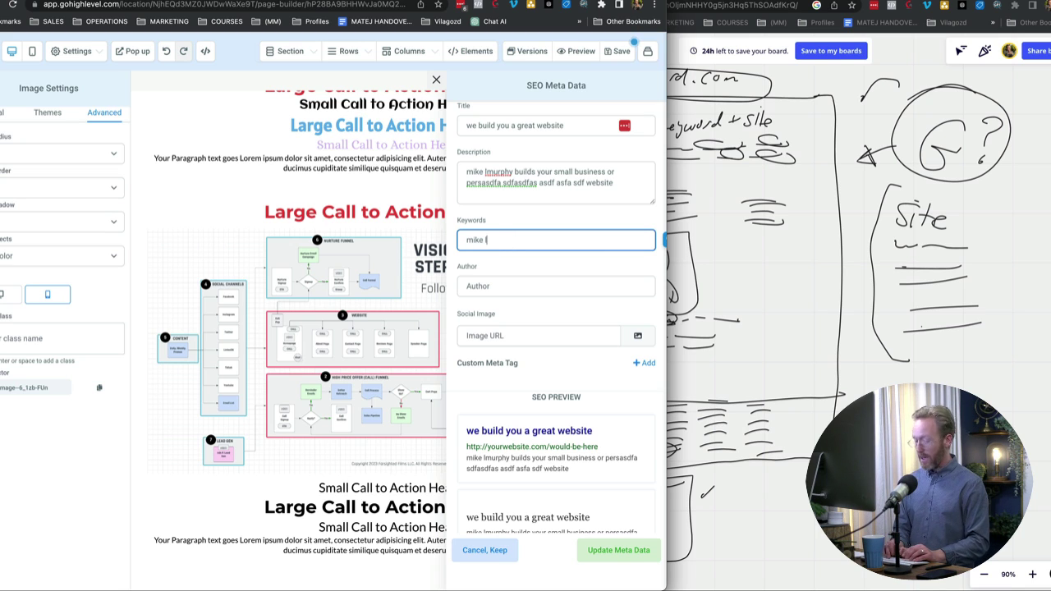
{"action": "type", "text": " murphy, mike l. m"}
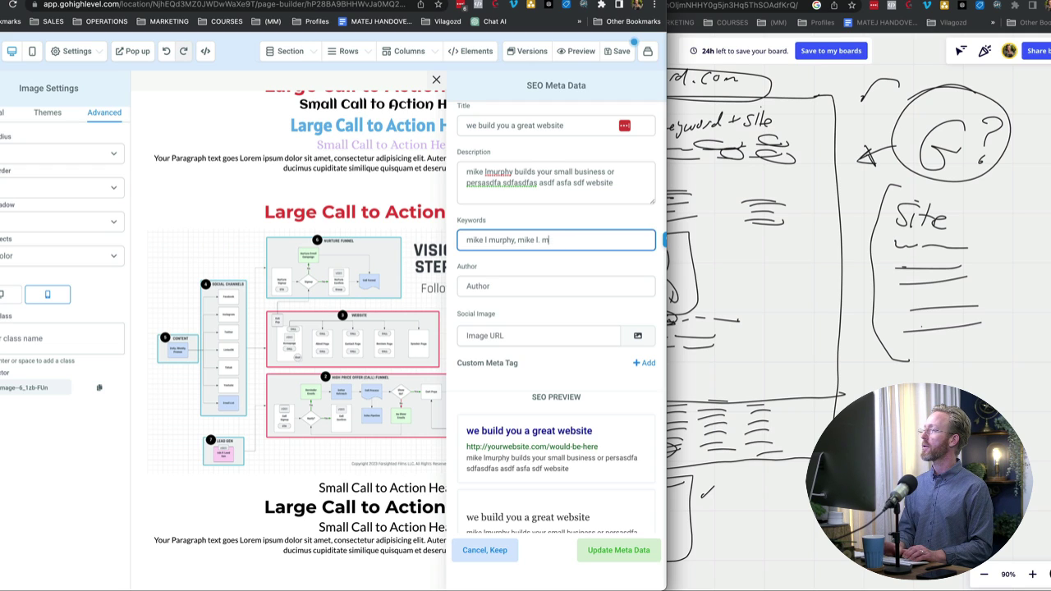
{"action": "type", "text": "iurphy, mim"}
{"action": "type", "text": "chae"}
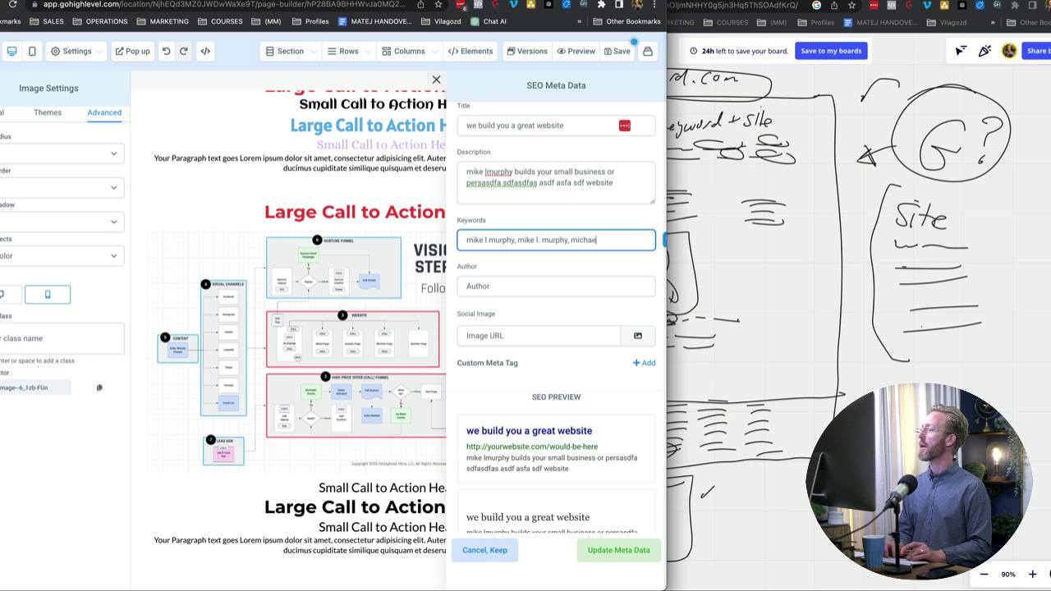
{"action": "type", "text": "l l m"}
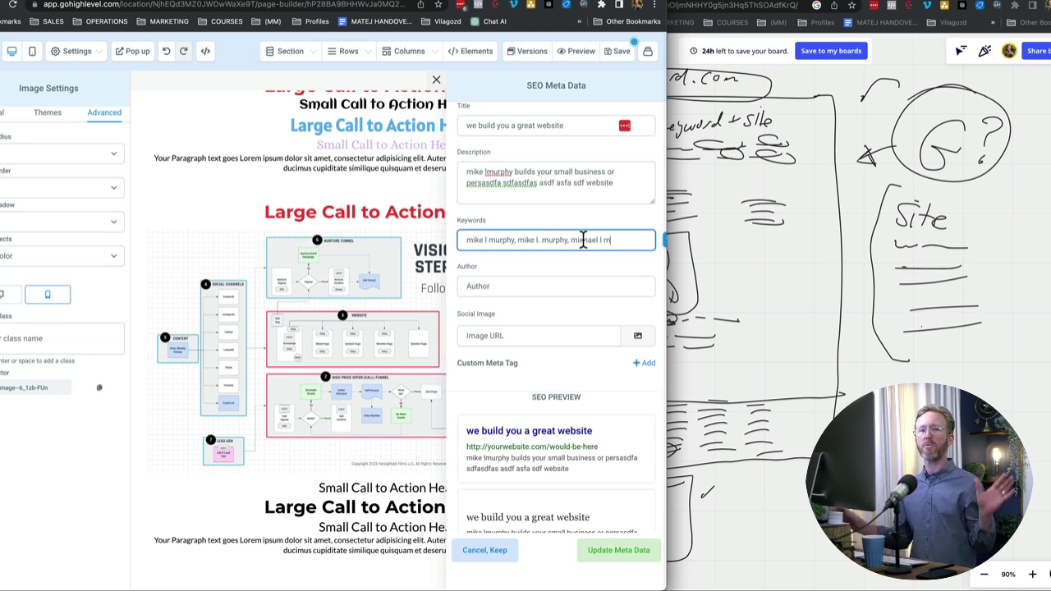
{"action": "type", "text": ", "}
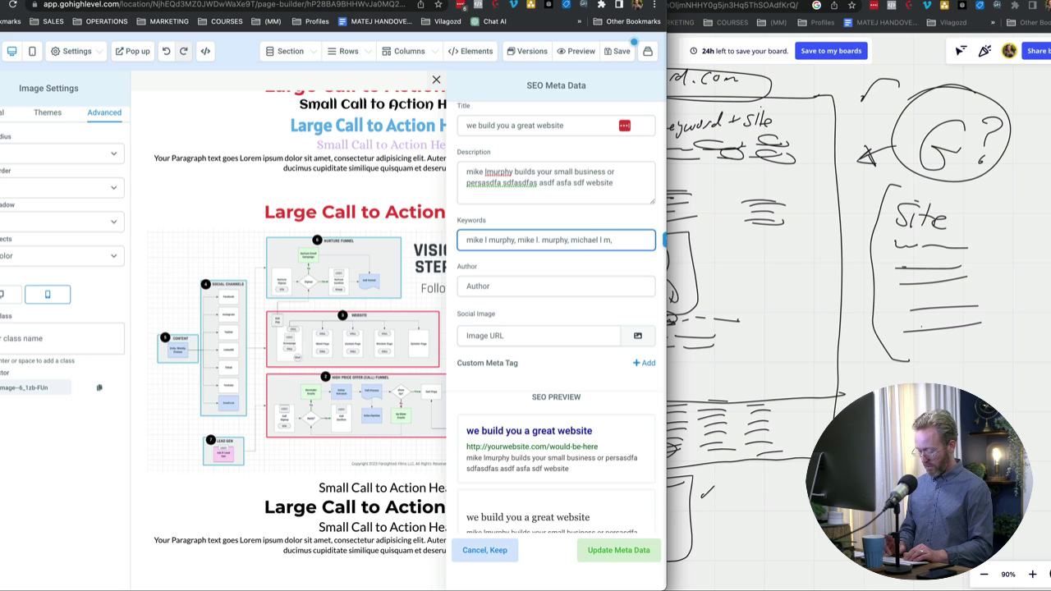
{"action": "type", "text": "website,"}
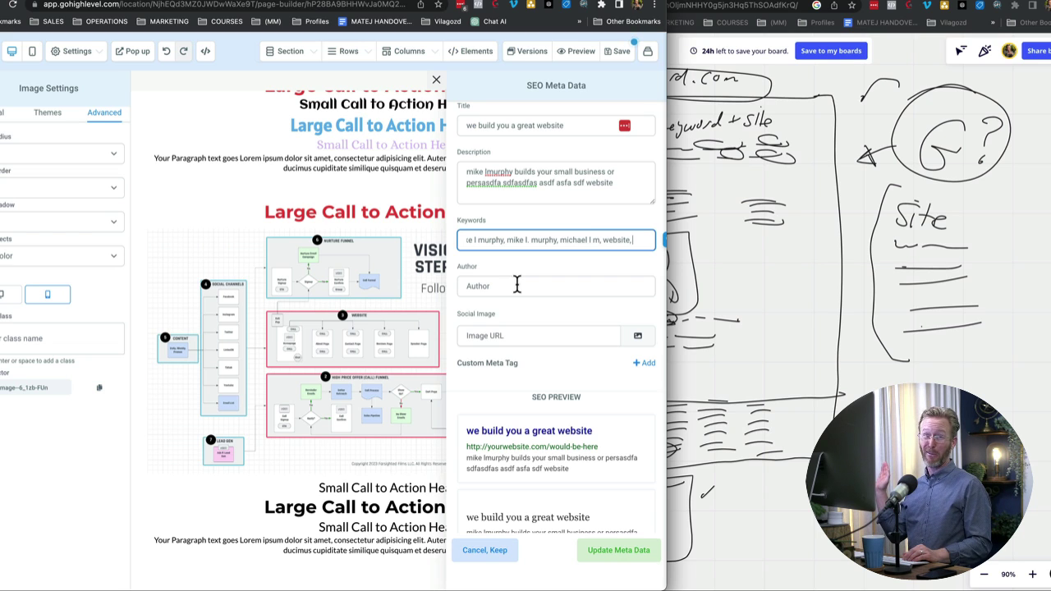
{"action": "left_click", "coordinate": [517, 285]}
{"action": "left_click_drag", "start_coordinate": [512, 239], "coordinate": [448, 246]}
{"action": "key", "text": "ctrl+c"}
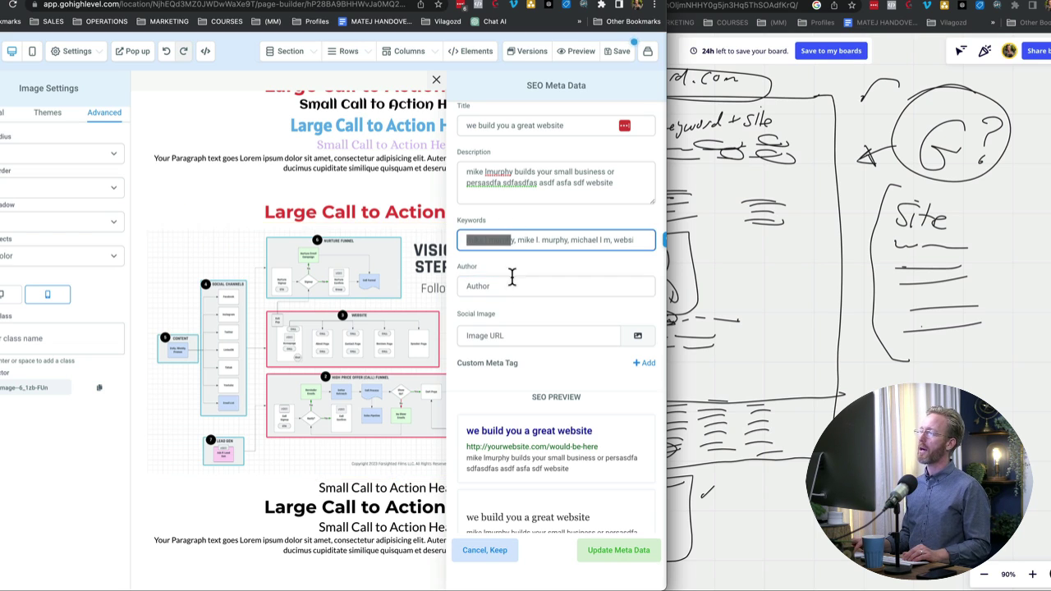
{"action": "left_click", "coordinate": [514, 286]}
{"action": "key", "text": "ctrl+v"}
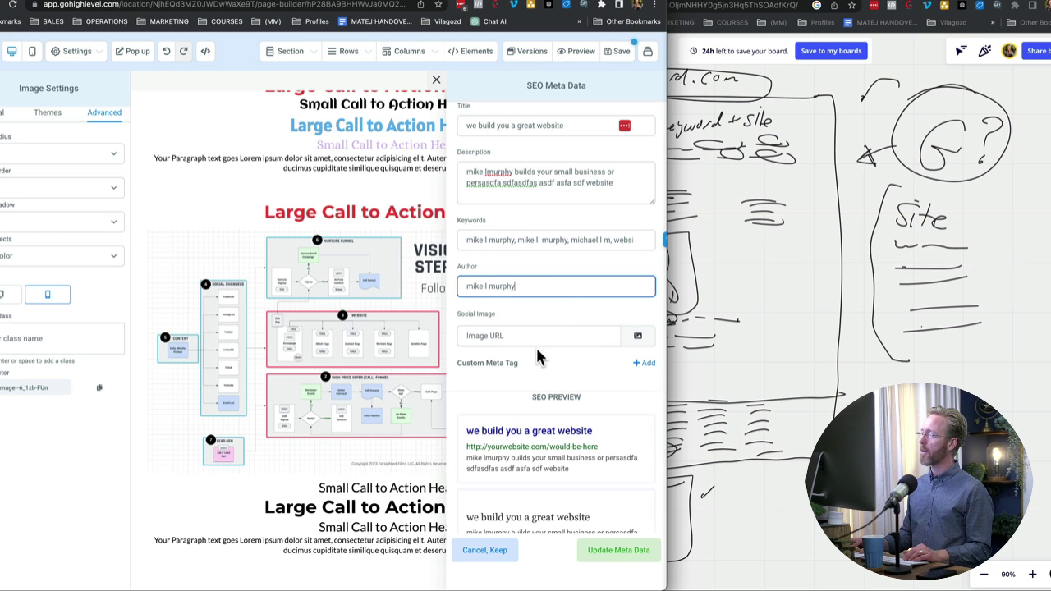
{"action": "scroll", "coordinate": [538, 354], "scroll_direction": "down", "scroll_amount": 1}
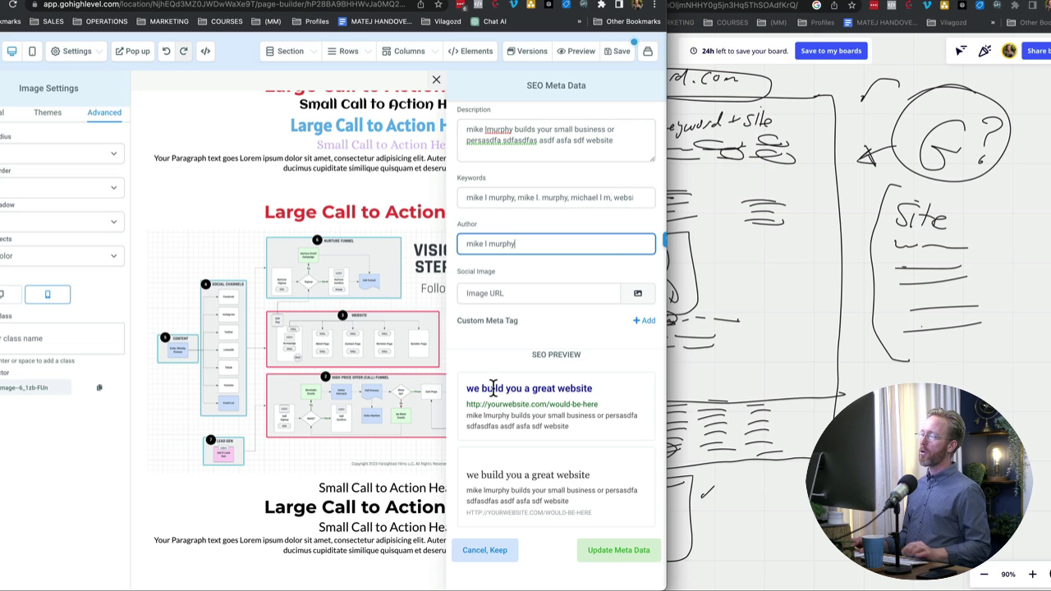
{"action": "scroll", "coordinate": [521, 188], "scroll_direction": "up", "scroll_amount": 1}
{"action": "left_click_drag", "start_coordinate": [570, 128], "coordinate": [448, 131]}
{"action": "scroll", "coordinate": [521, 380], "scroll_direction": "down", "scroll_amount": 1}
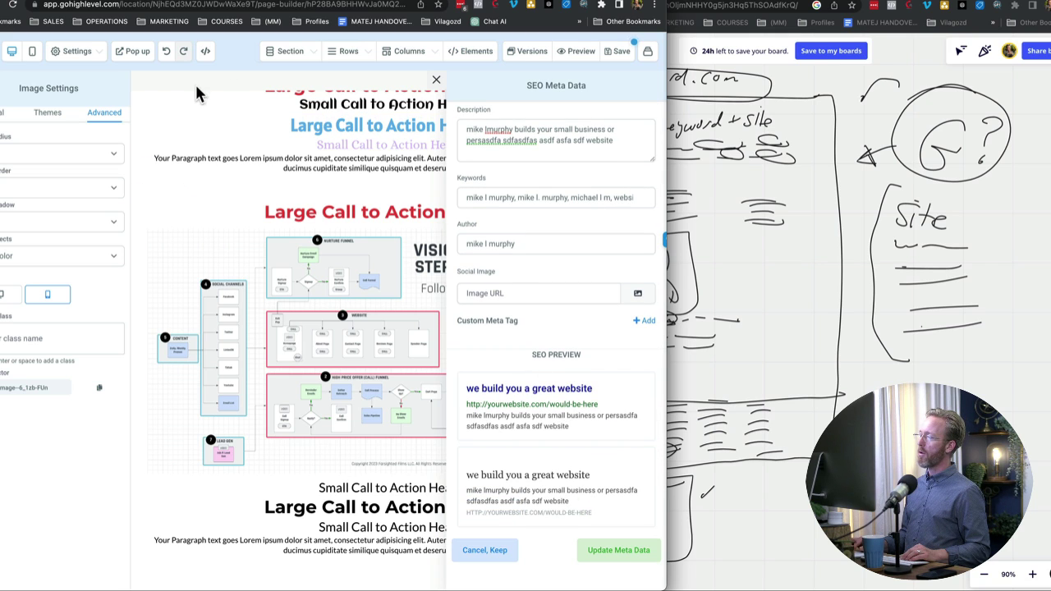
{"action": "left_click_drag", "start_coordinate": [572, 427], "coordinate": [475, 427]}
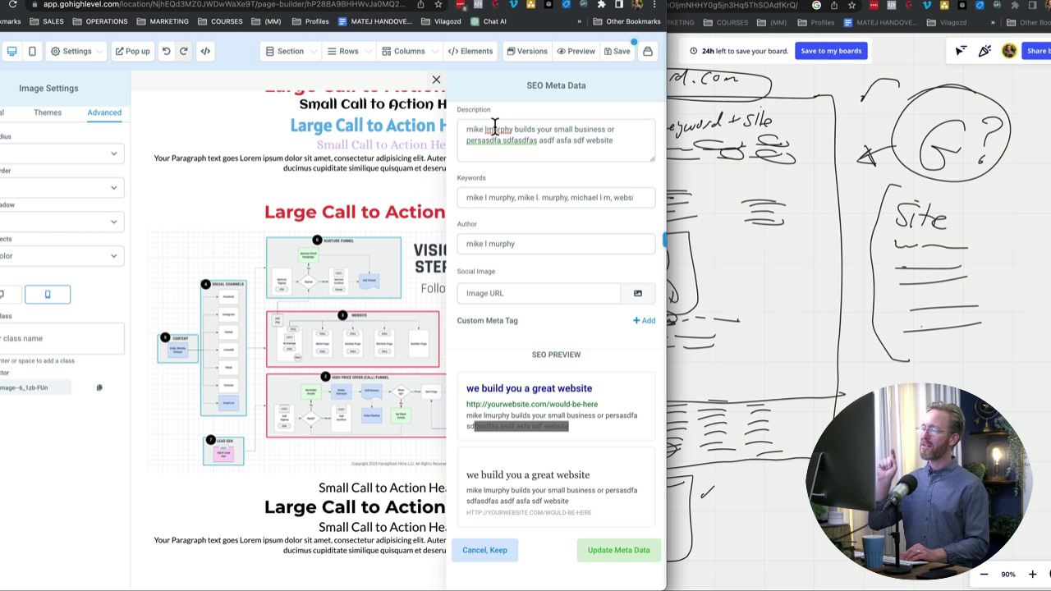
{"action": "left_click_drag", "start_coordinate": [610, 137], "coordinate": [436, 128]}
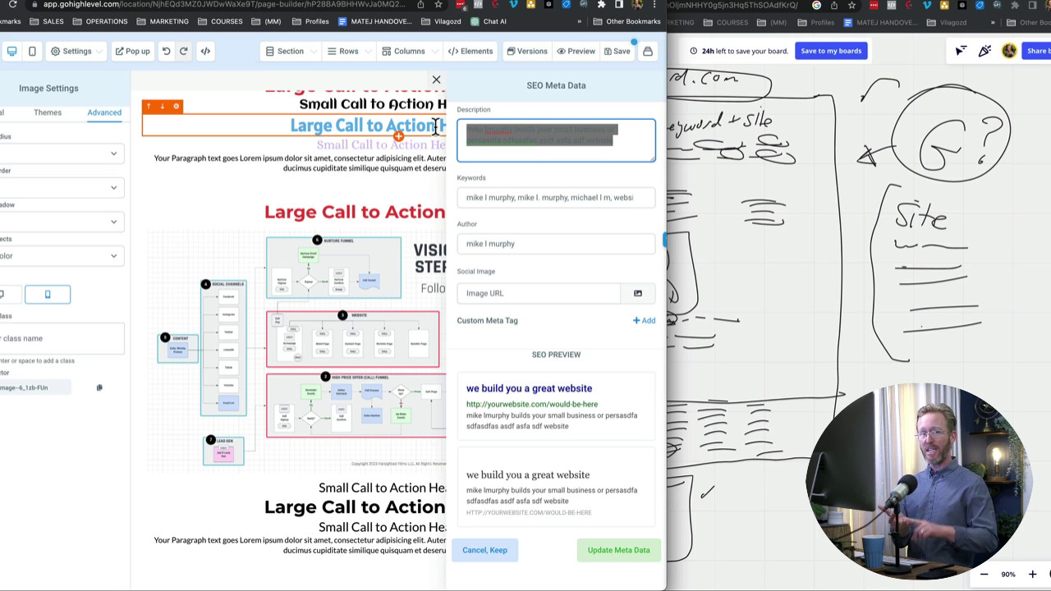
{"action": "left_click", "coordinate": [524, 153]}
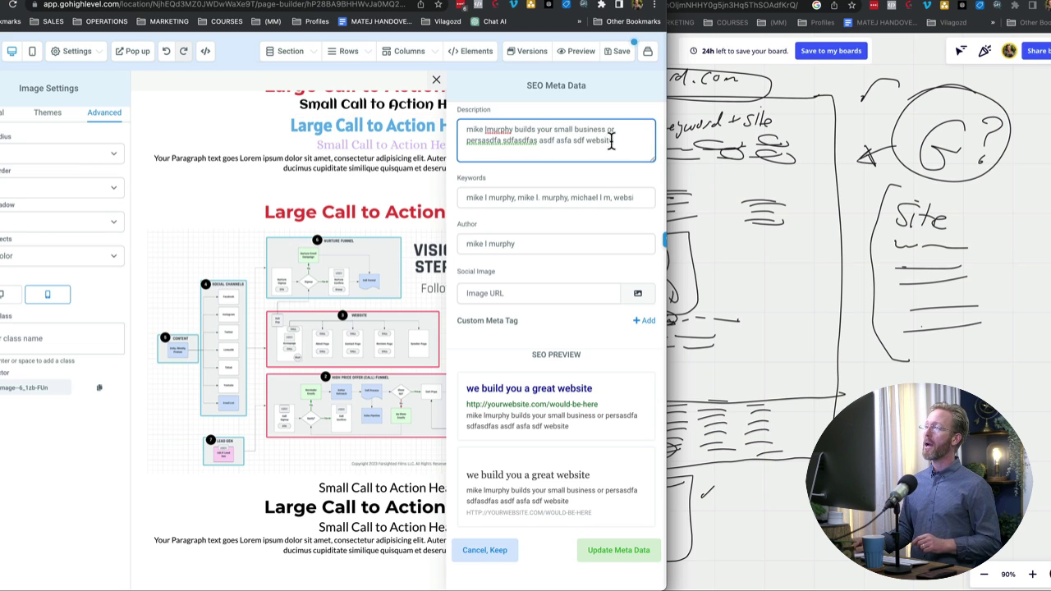
{"action": "key", "text": "ctrl+a"}
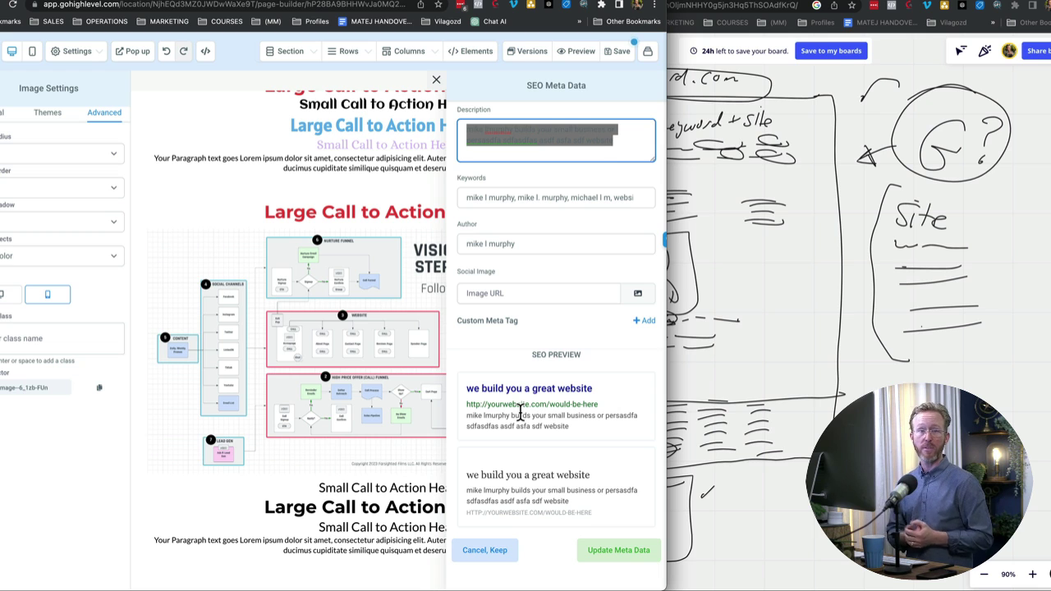
Copy the Keyword Planner URL from the outline and load it in the other browser window.
{"action": "key", "text": "ctrl+Tab"}
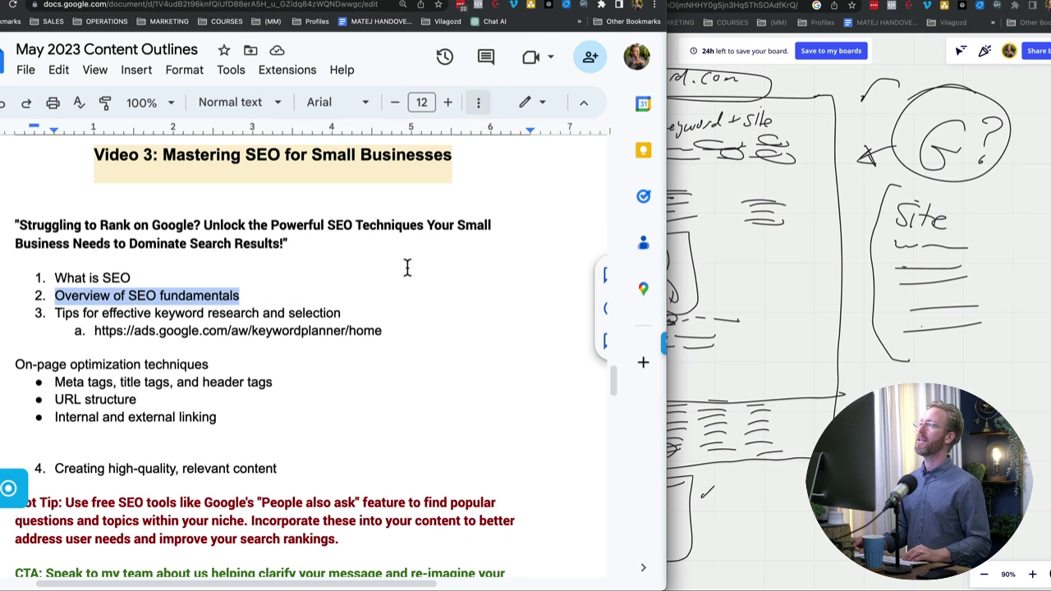
{"action": "scroll", "coordinate": [399, 294], "scroll_direction": "down", "scroll_amount": 2}
{"action": "left_click_drag", "start_coordinate": [384, 255], "coordinate": [94, 256]}
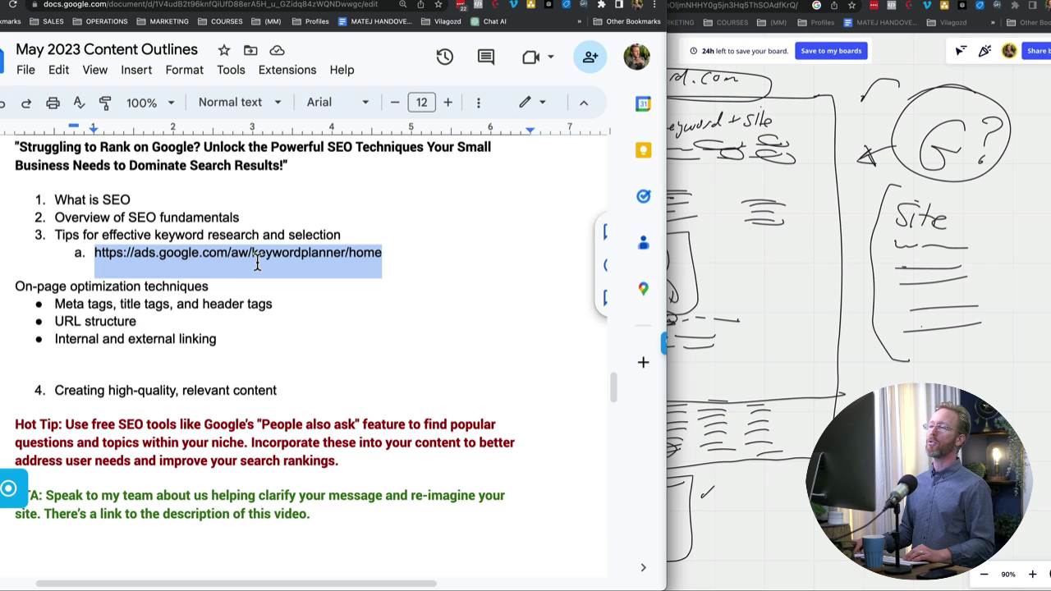
{"action": "left_click", "coordinate": [886, 329]}
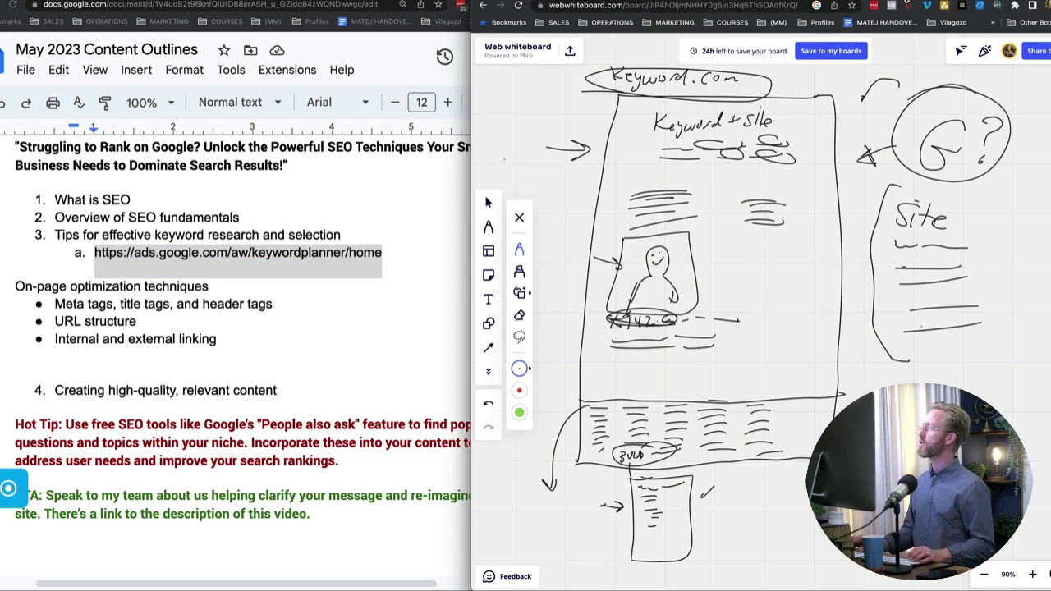
{"action": "left_click", "coordinate": [905, 2]}
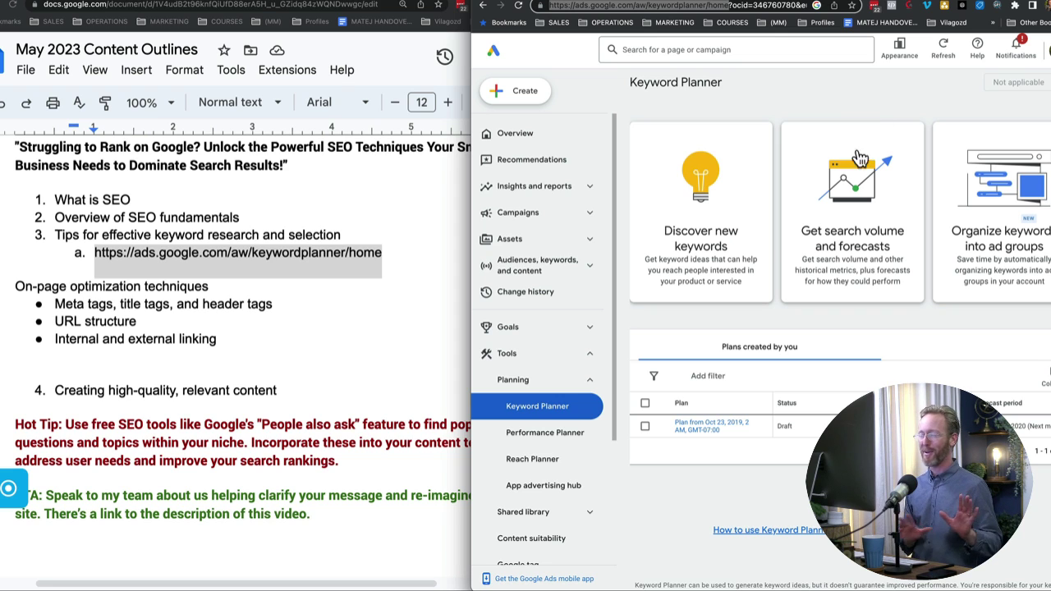
Discover new keywords for 'website build agency for personal brand' and get results.
{"action": "left_click", "coordinate": [692, 181]}
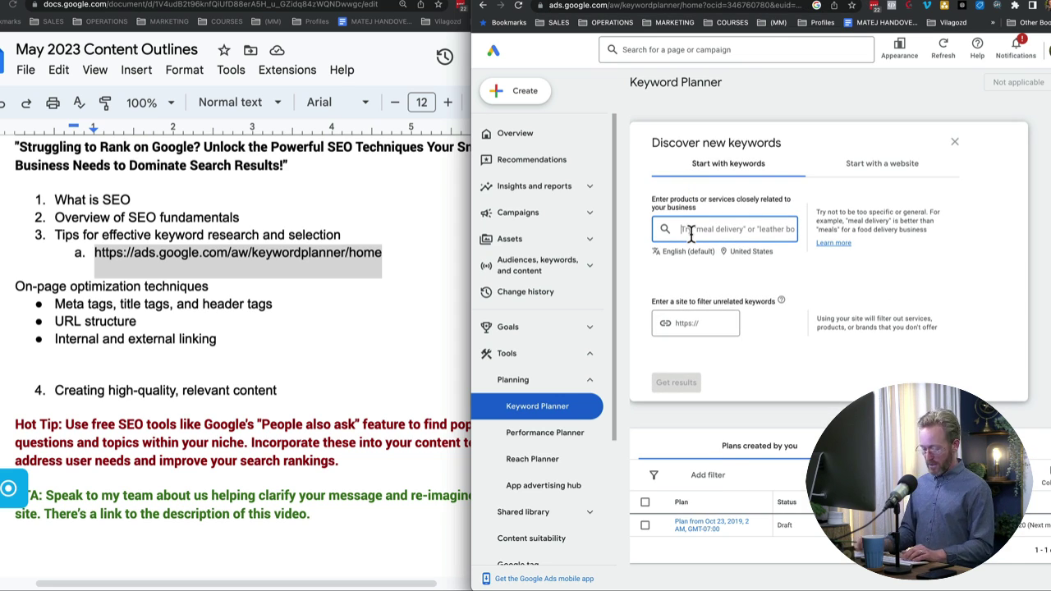
{"action": "type", "text": "webs"}
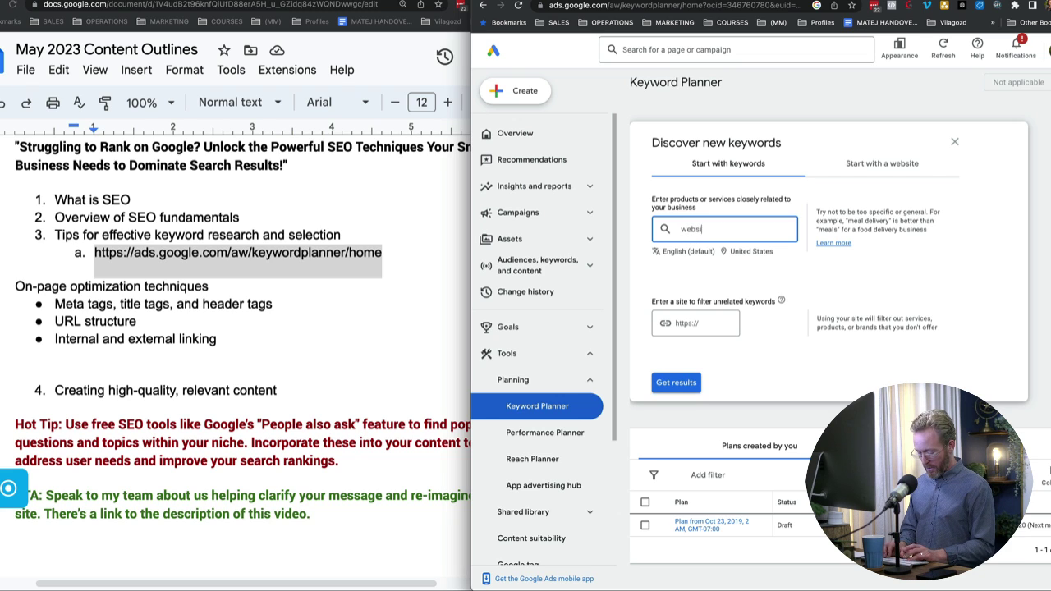
{"action": "type", "text": "ite build agency f"}
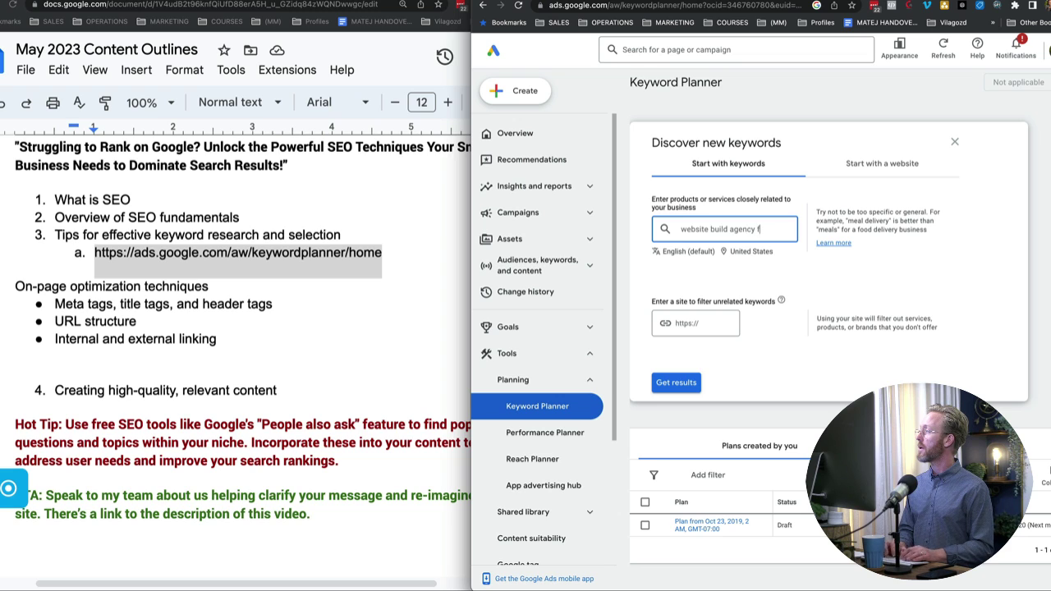
{"action": "type", "text": "or person"}
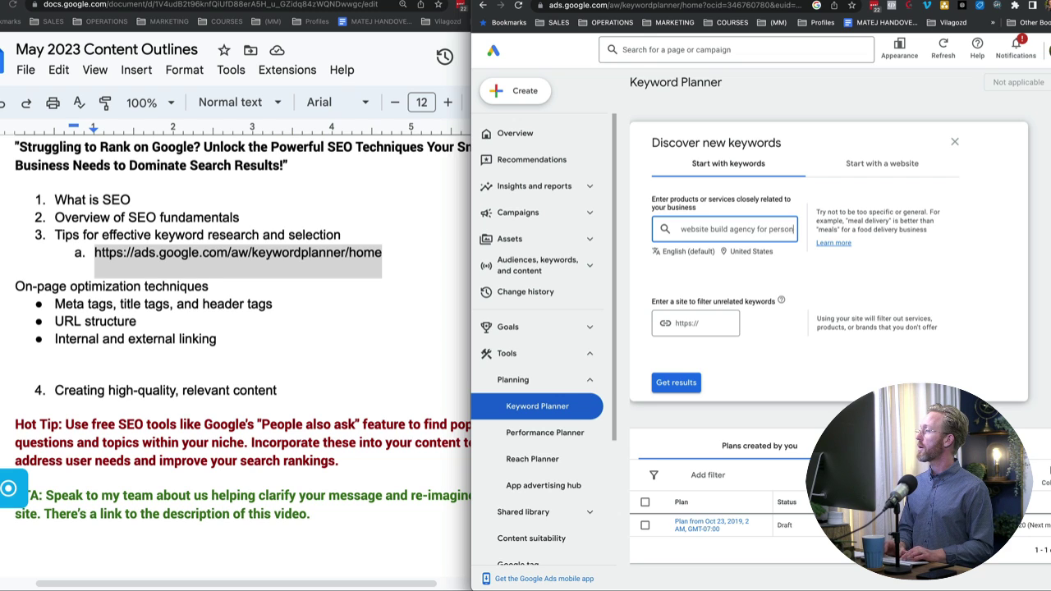
{"action": "type", "text": "al brand"}
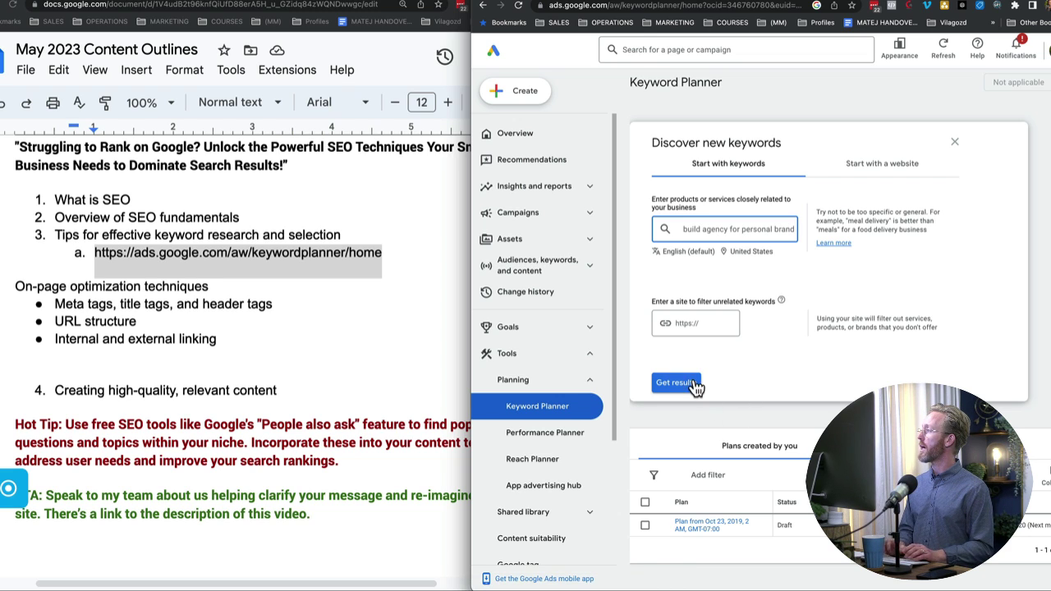
{"action": "left_click_drag", "start_coordinate": [683, 228], "coordinate": [800, 225]}
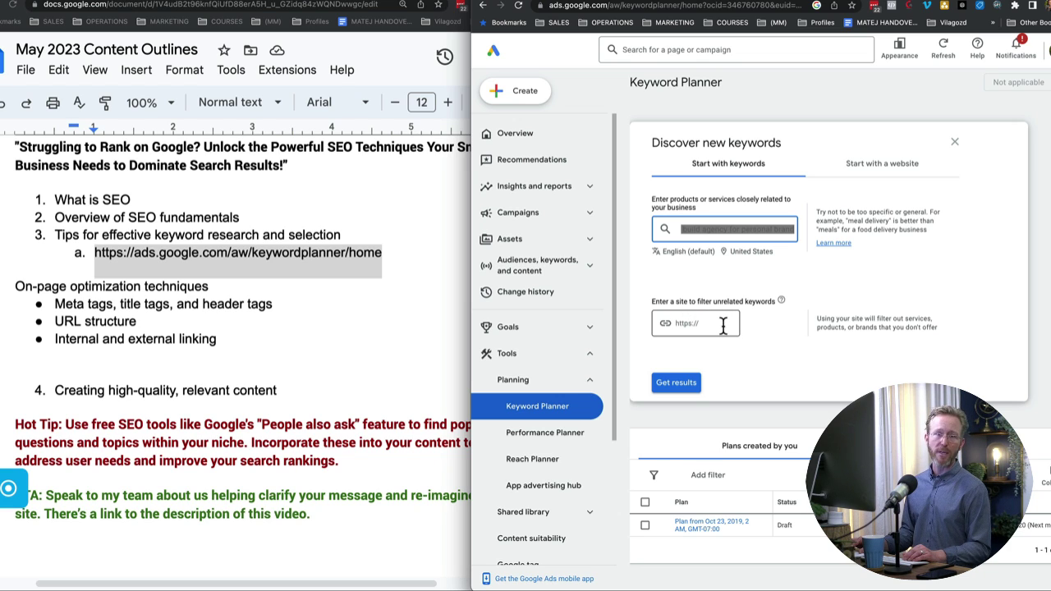
{"action": "left_click", "coordinate": [688, 390]}
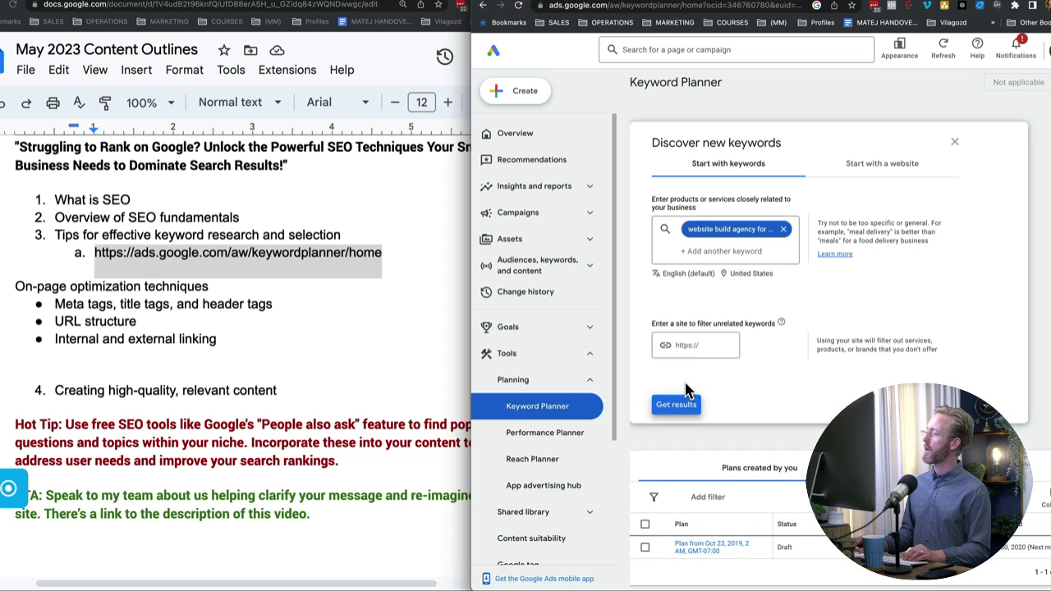
{"action": "left_click", "coordinate": [685, 409]}
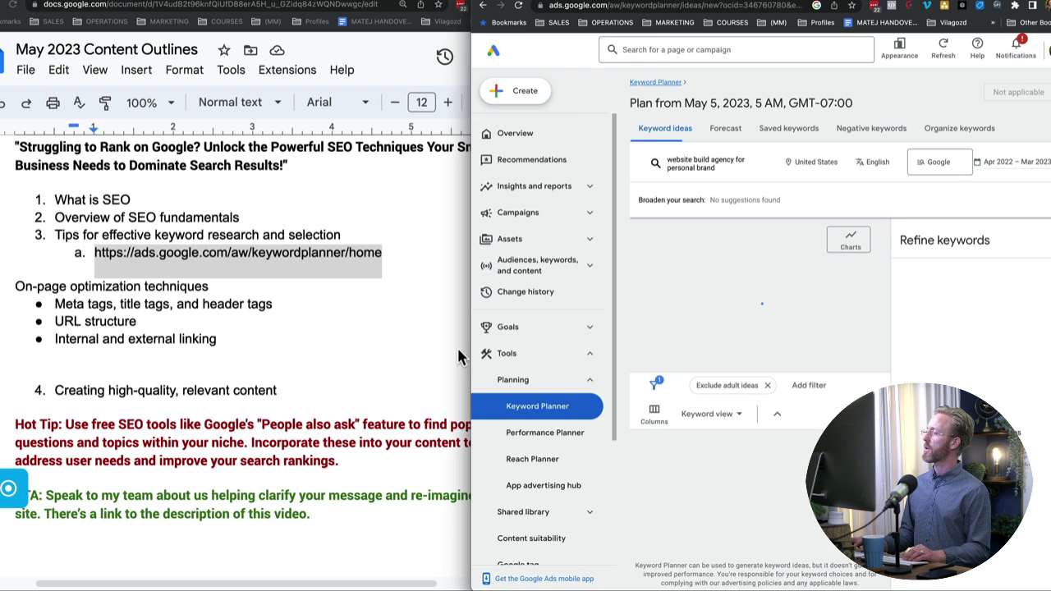
Widen the Keyword Planner and replace the search keyword with 'website', listing 136 ideas.
{"action": "left_click_drag", "start_coordinate": [469, 335], "coordinate": [182, 304]}
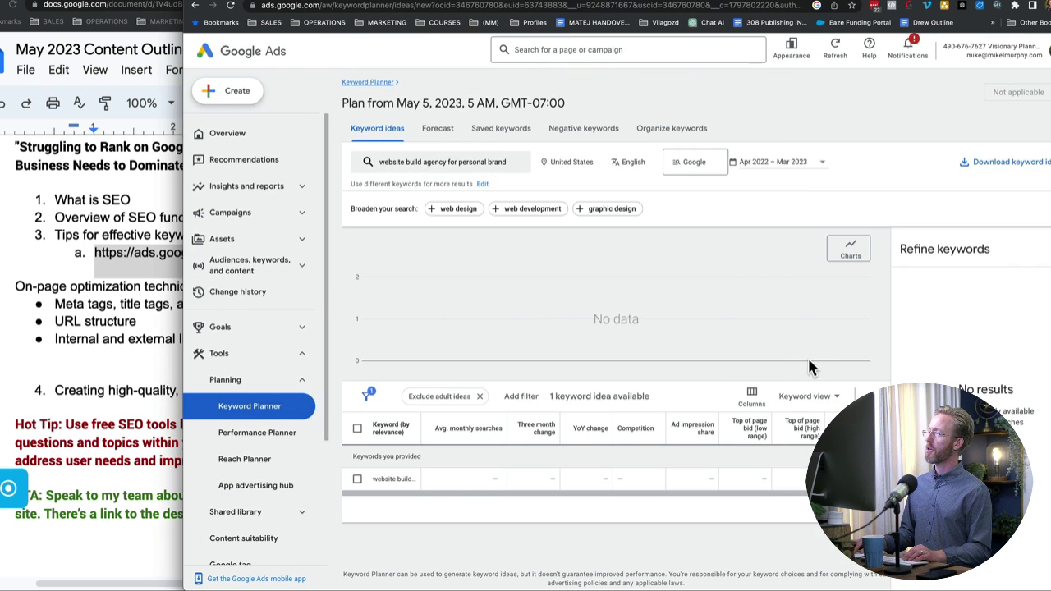
{"action": "left_click", "coordinate": [480, 166]}
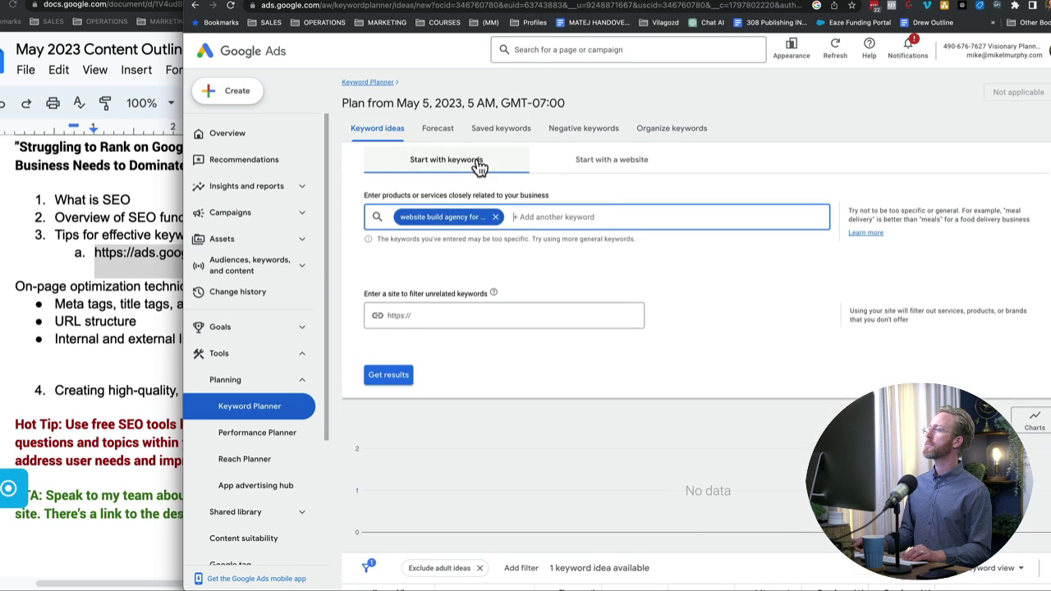
{"action": "left_click", "coordinate": [496, 216]}
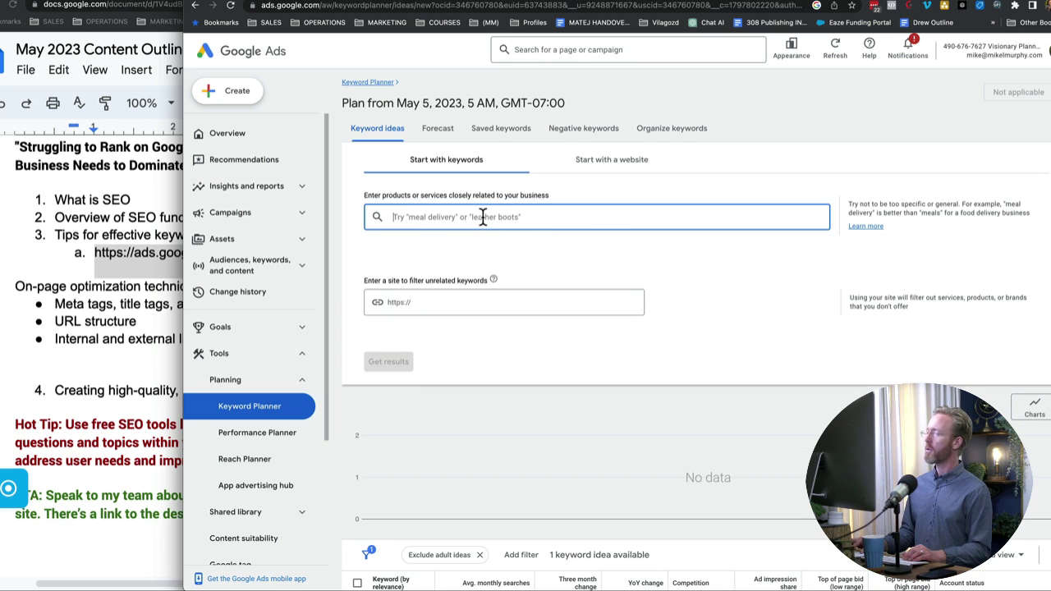
{"action": "type", "text": "website"}
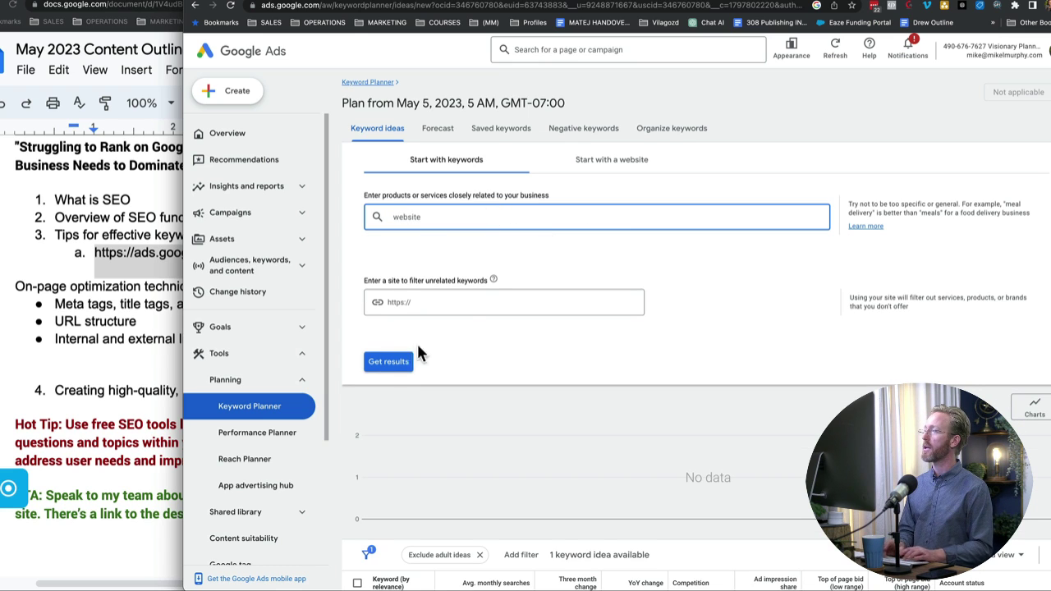
{"action": "left_click", "coordinate": [387, 370]}
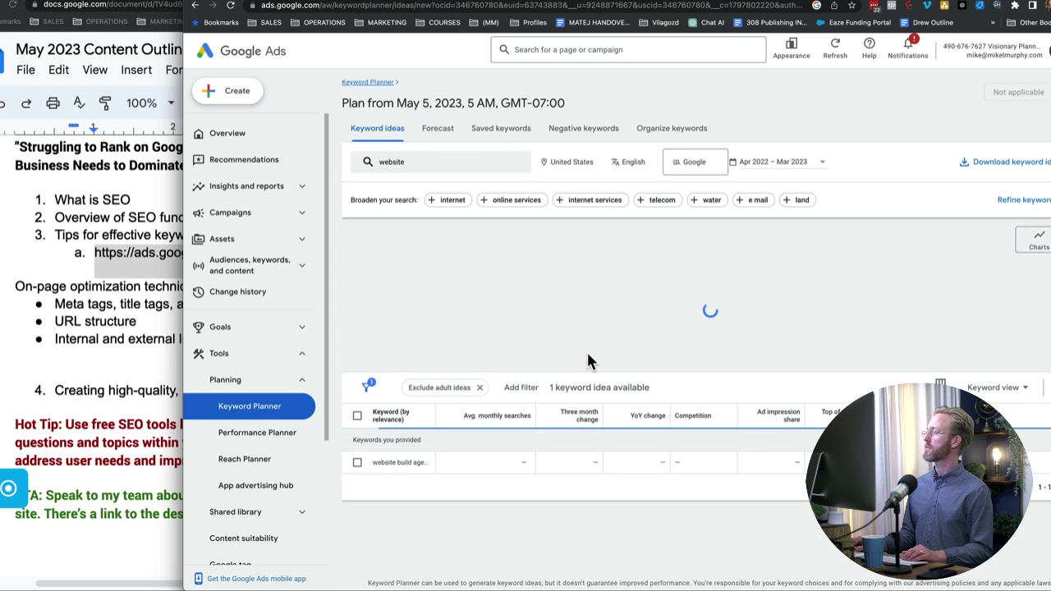
{"action": "scroll", "coordinate": [586, 350], "scroll_direction": "down", "scroll_amount": 2}
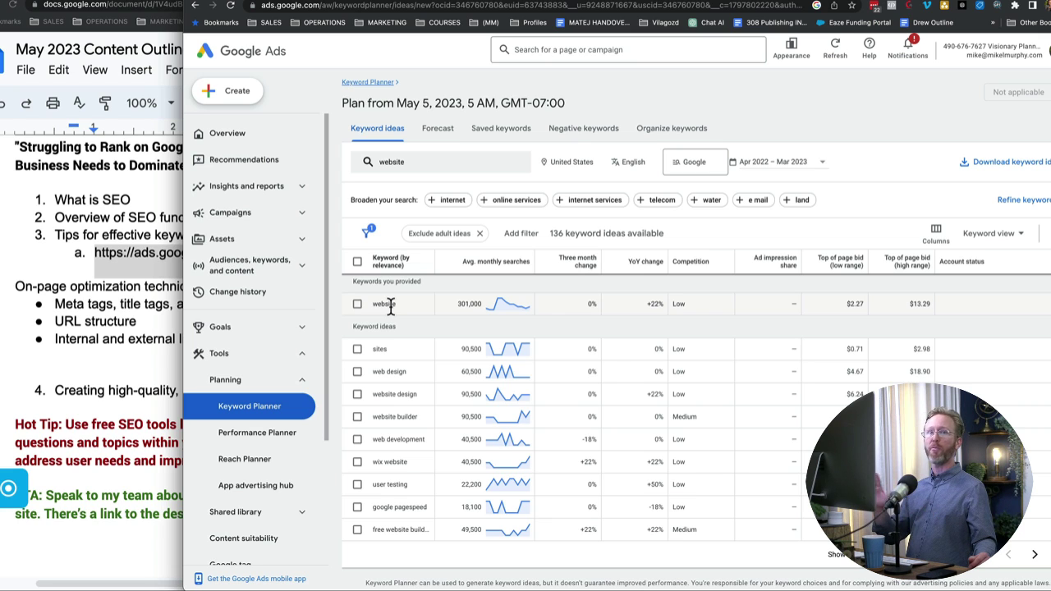
{"action": "left_click_drag", "start_coordinate": [399, 304], "coordinate": [376, 305]}
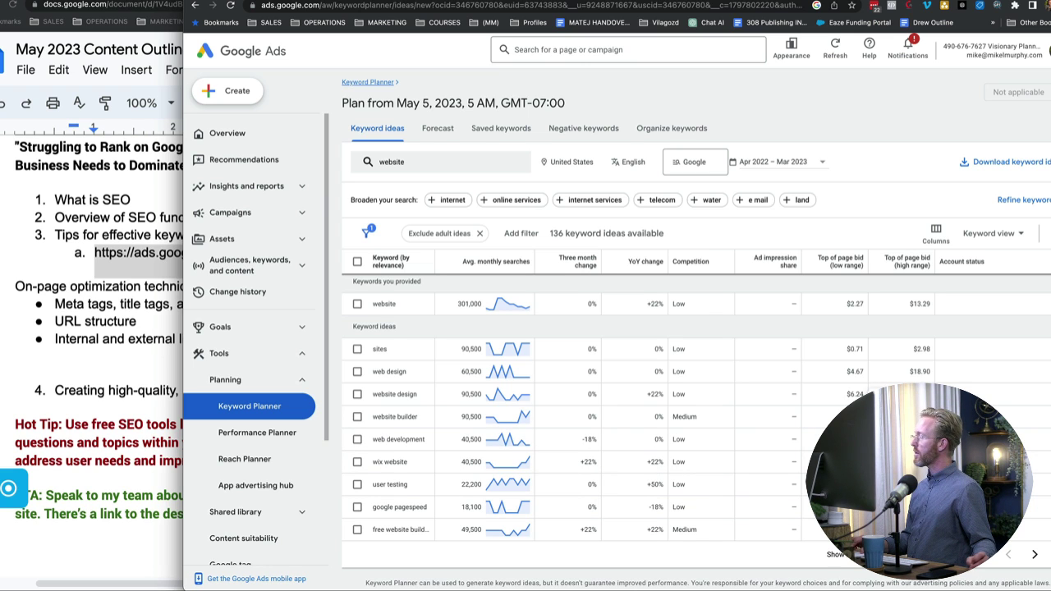
{"action": "scroll", "coordinate": [604, 380], "scroll_direction": "down", "scroll_amount": 3}
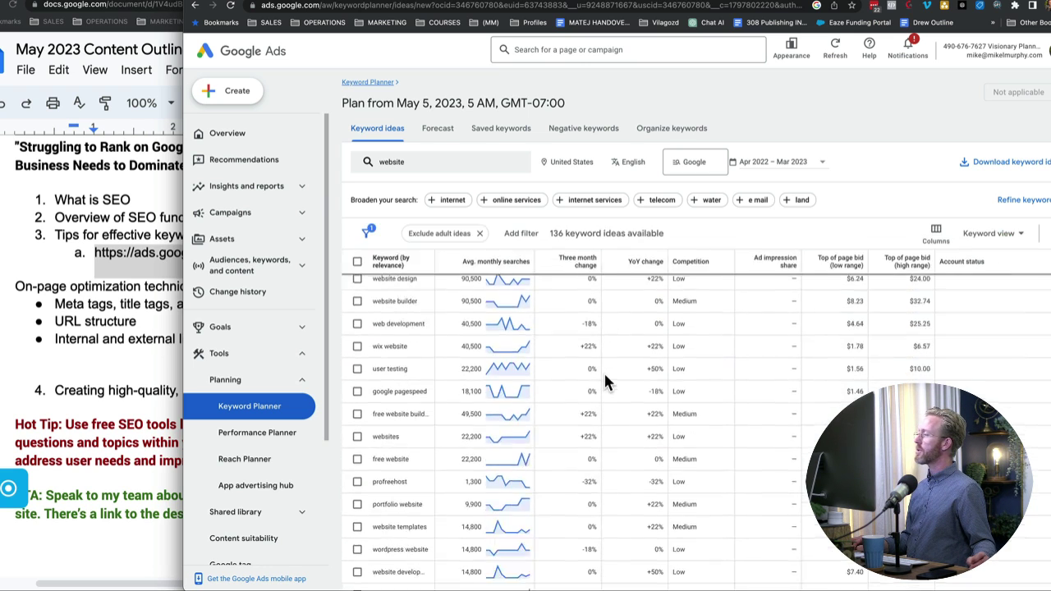
{"action": "scroll", "coordinate": [605, 380], "scroll_direction": "down", "scroll_amount": 10}
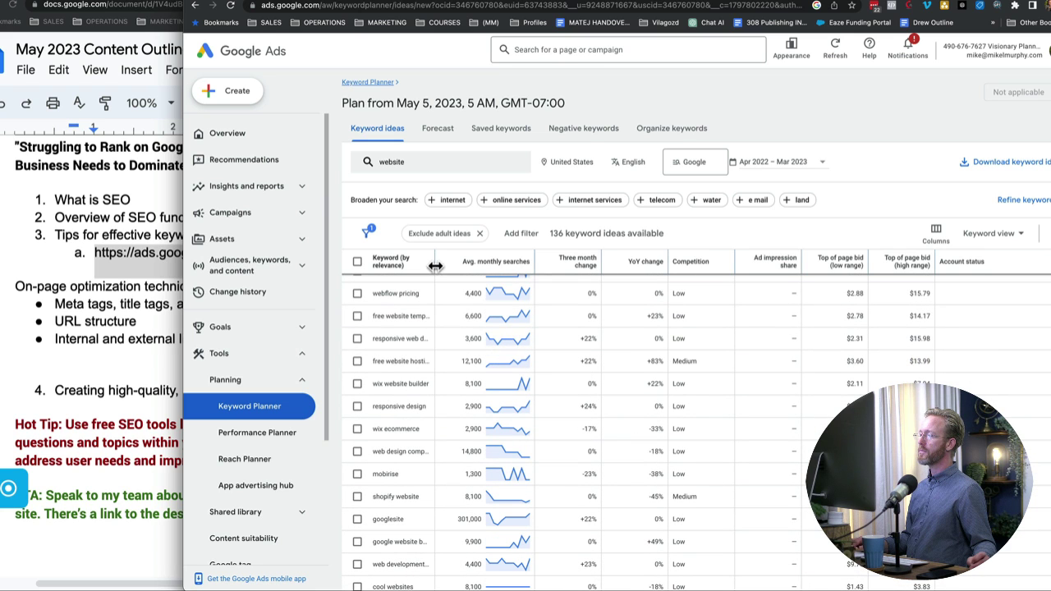
{"action": "left_click_drag", "start_coordinate": [436, 266], "coordinate": [599, 266]}
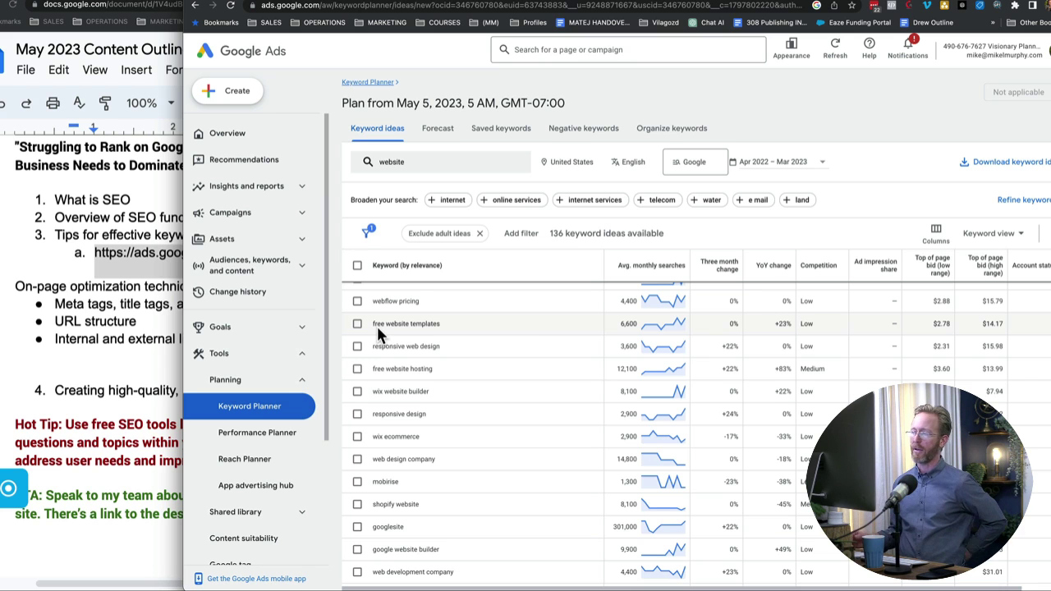
{"action": "scroll", "coordinate": [488, 472], "scroll_direction": "down", "scroll_amount": 3}
{"action": "scroll", "coordinate": [490, 475], "scroll_direction": "down", "scroll_amount": 2}
{"action": "scroll", "coordinate": [460, 411], "scroll_direction": "up", "scroll_amount": 3}
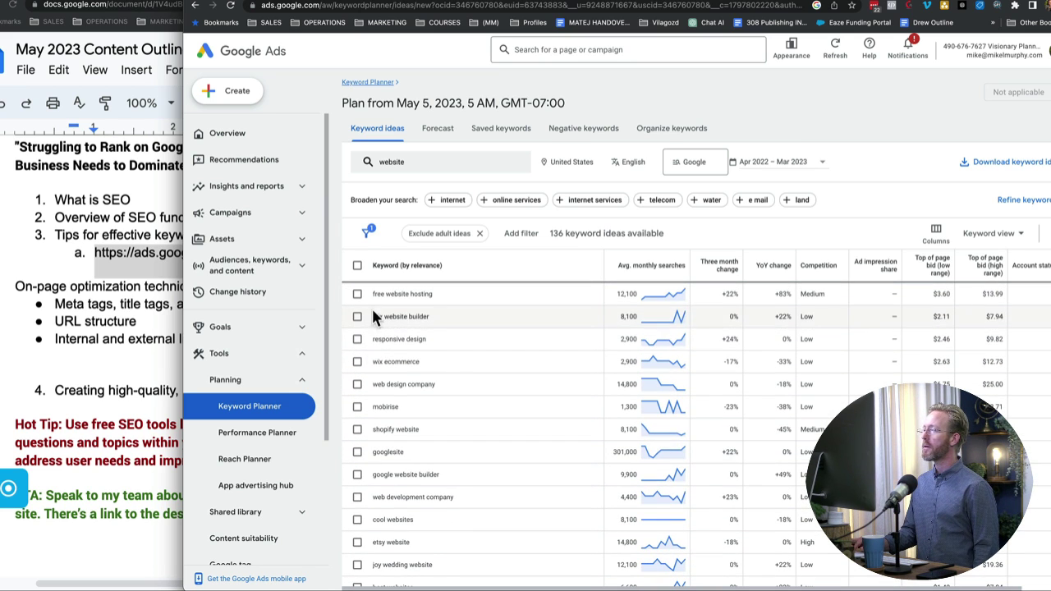
{"action": "scroll", "coordinate": [406, 349], "scroll_direction": "down", "scroll_amount": 3}
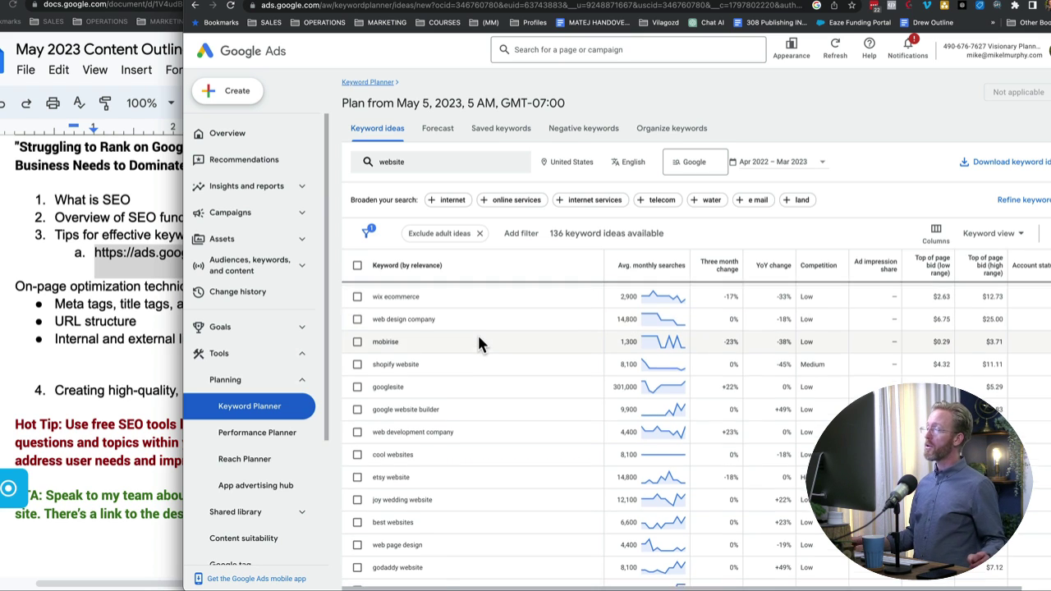
{"action": "scroll", "coordinate": [477, 333], "scroll_direction": "down", "scroll_amount": 2}
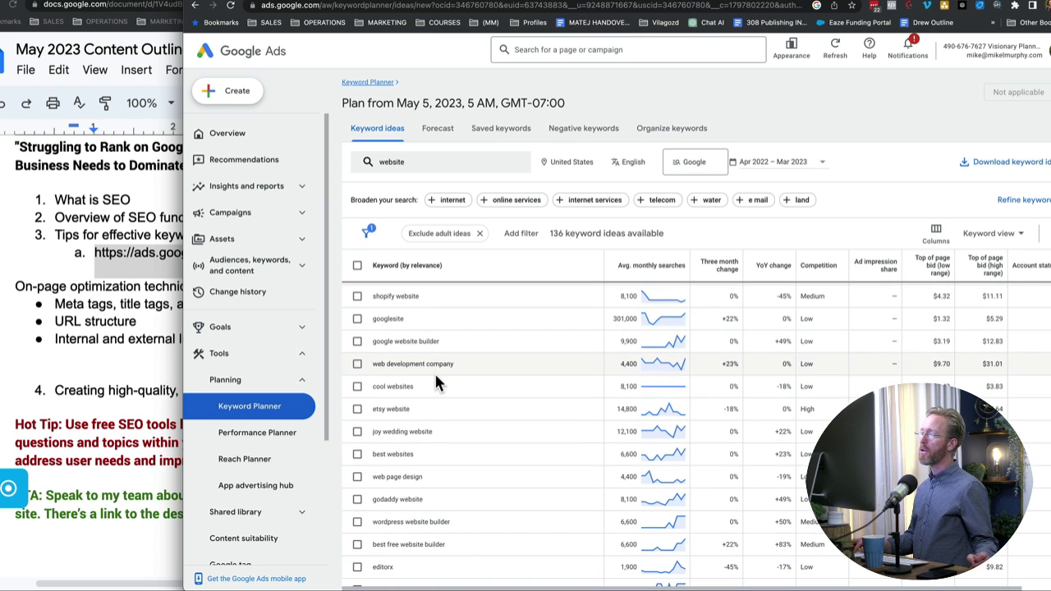
{"action": "scroll", "coordinate": [435, 372], "scroll_direction": "down", "scroll_amount": 2}
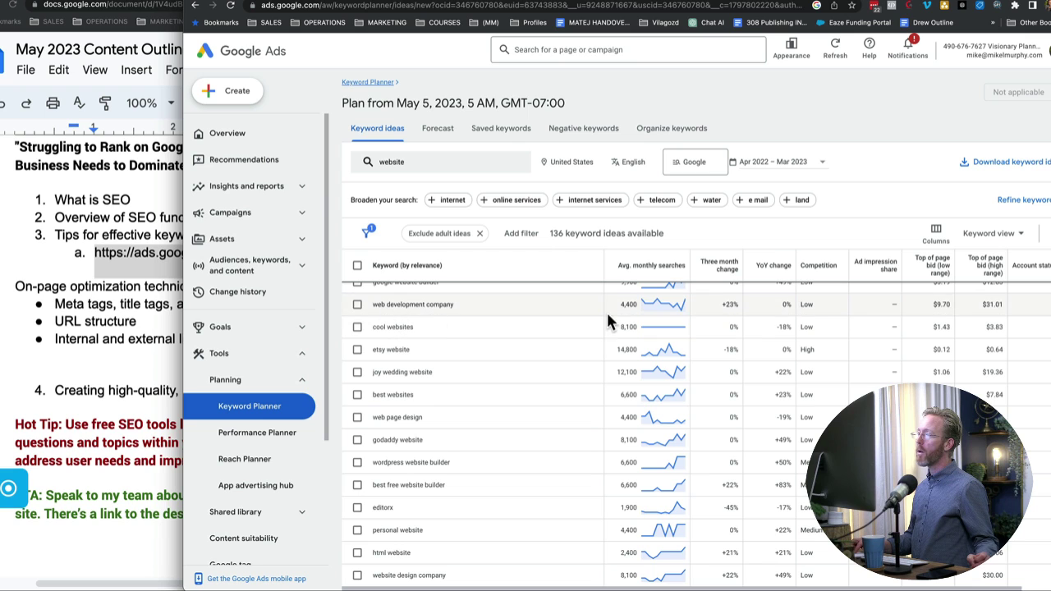
{"action": "scroll", "coordinate": [514, 408], "scroll_direction": "down", "scroll_amount": 1}
{"action": "scroll", "coordinate": [515, 409], "scroll_direction": "down", "scroll_amount": 2}
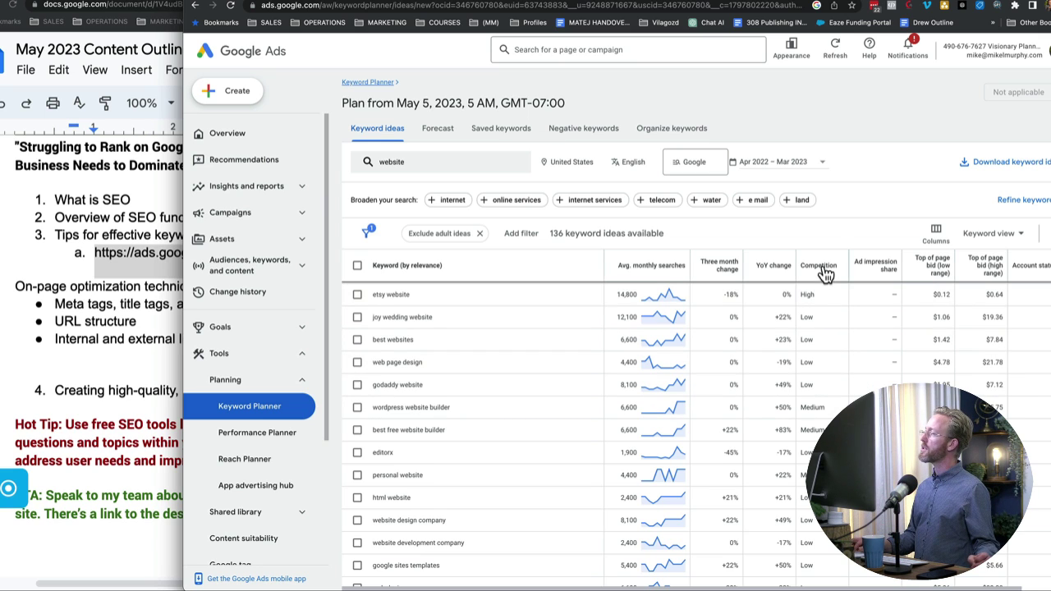
{"action": "mouse_move", "coordinate": [826, 274]}
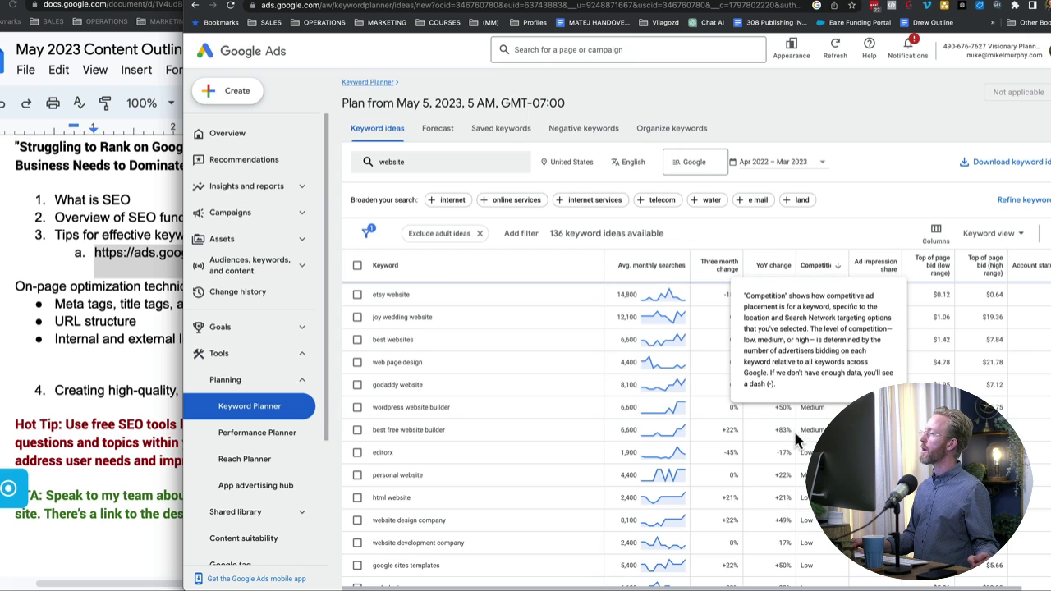
Sort the 'website' keyword ideas by Competition and scroll through the results.
{"action": "left_click", "coordinate": [826, 270]}
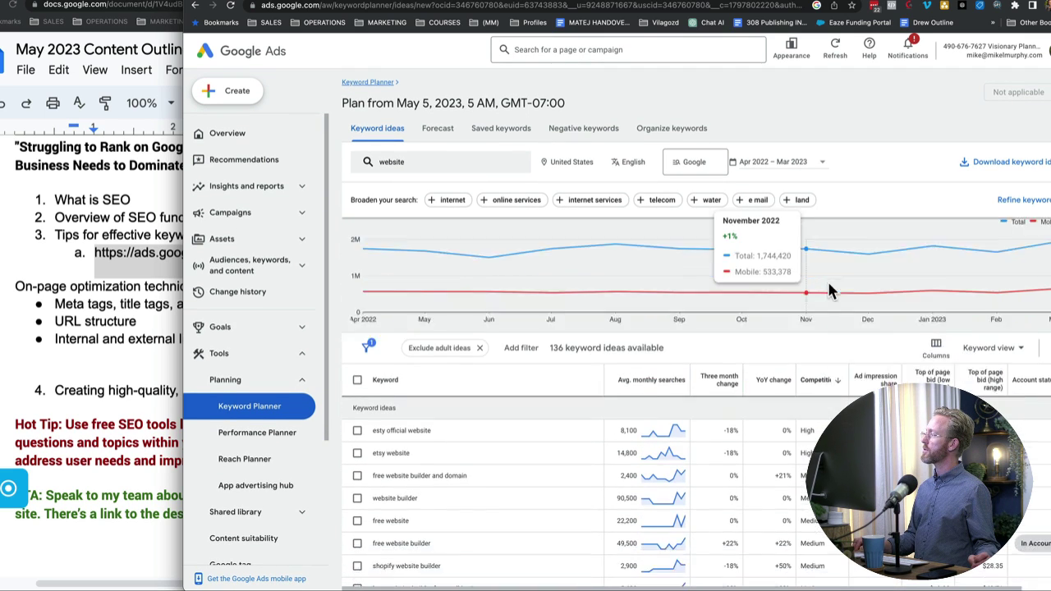
{"action": "scroll", "coordinate": [828, 289], "scroll_direction": "down", "scroll_amount": 1}
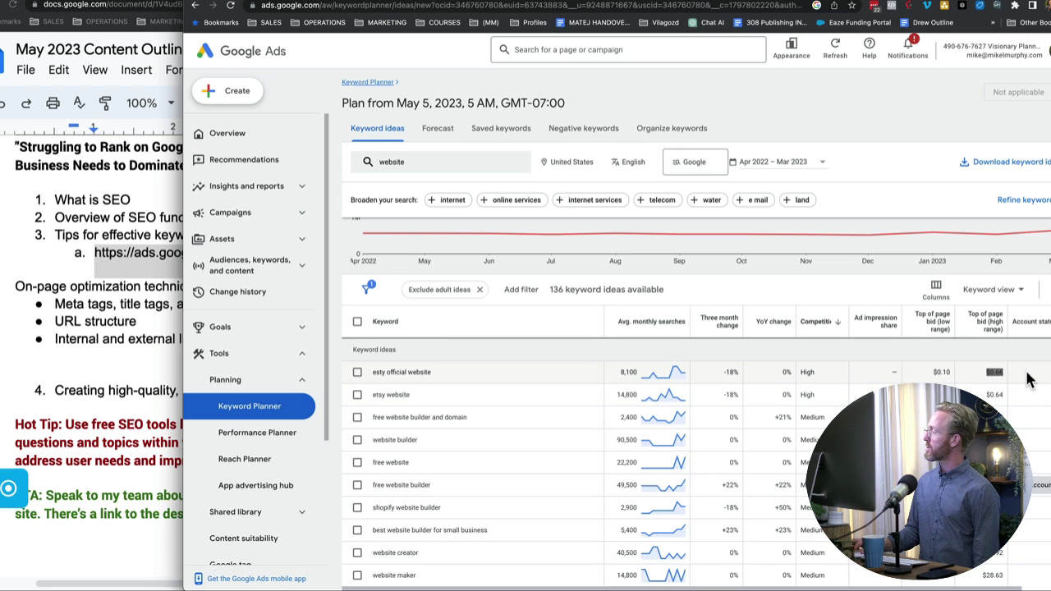
{"action": "mouse_move", "coordinate": [994, 322]}
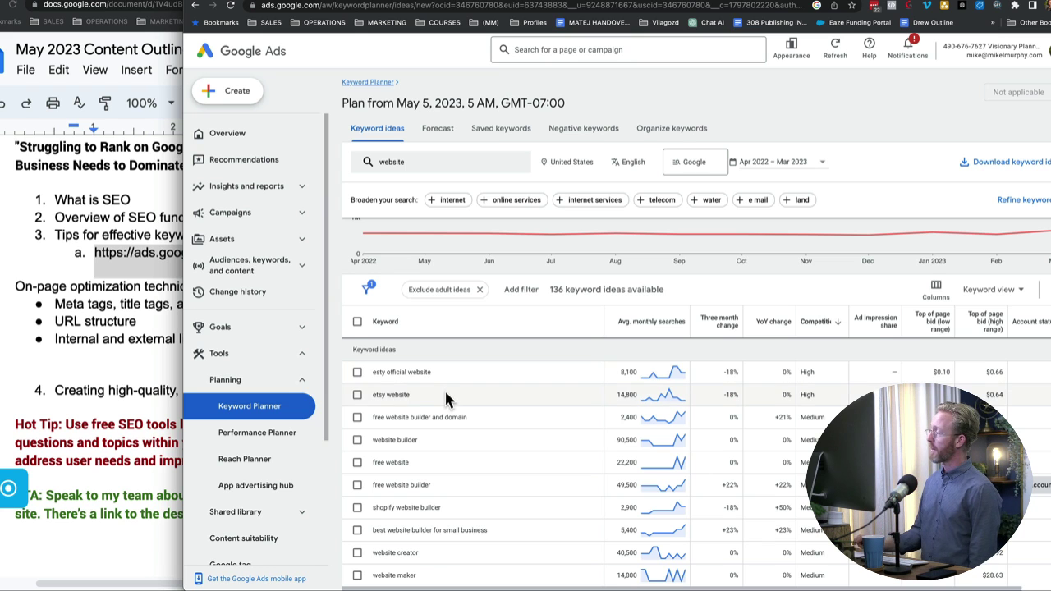
{"action": "scroll", "coordinate": [444, 389], "scroll_direction": "down", "scroll_amount": 1}
{"action": "scroll", "coordinate": [383, 413], "scroll_direction": "down", "scroll_amount": 3}
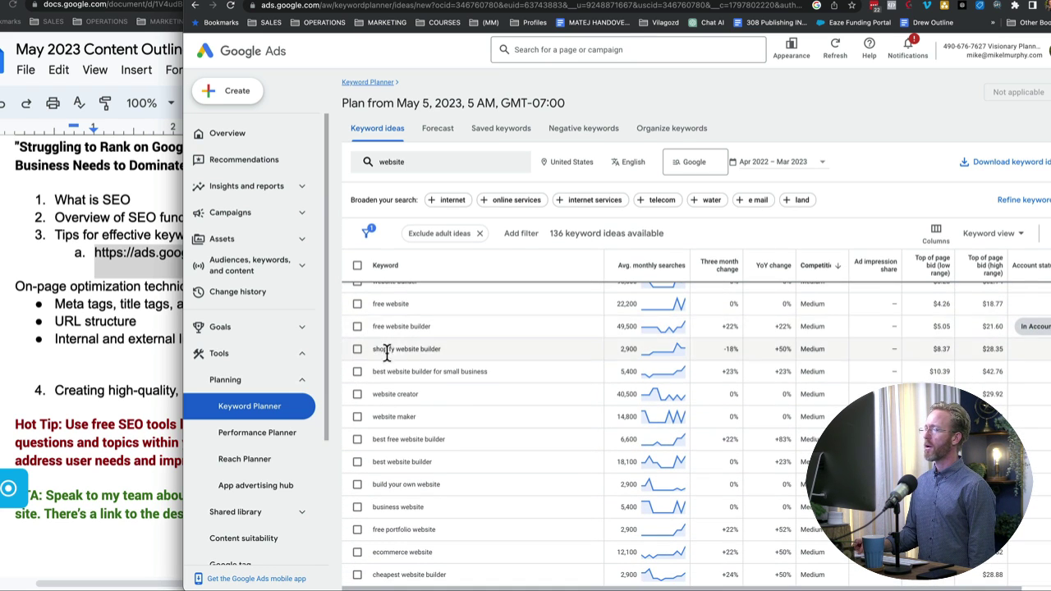
{"action": "scroll", "coordinate": [389, 399], "scroll_direction": "down", "scroll_amount": 1}
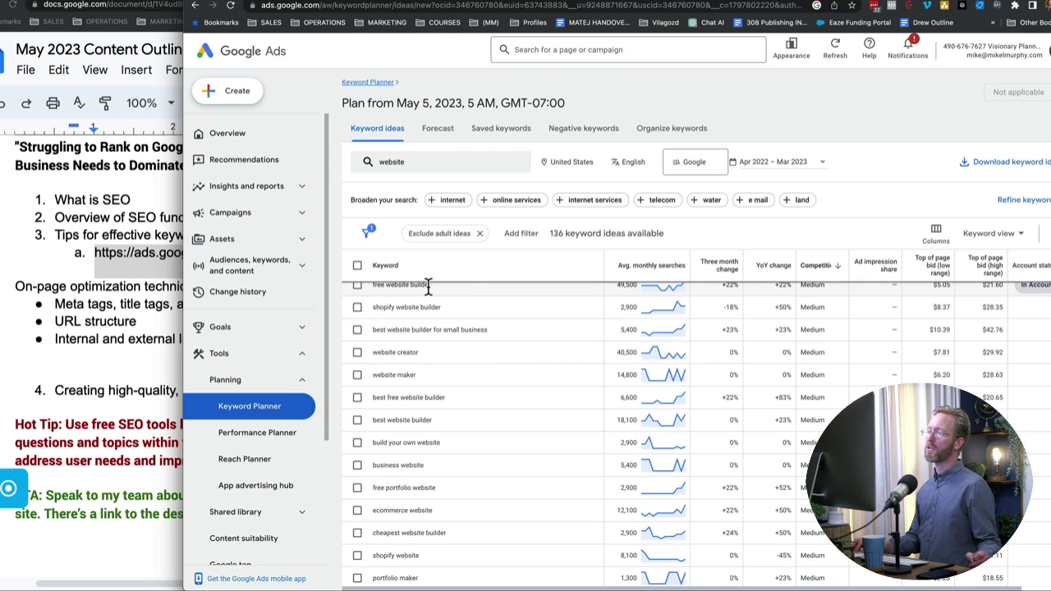
Rank the ideas by high-range top-of-page bid, led by 'website developer near me' at $45.02.
{"action": "left_click", "coordinate": [992, 275]}
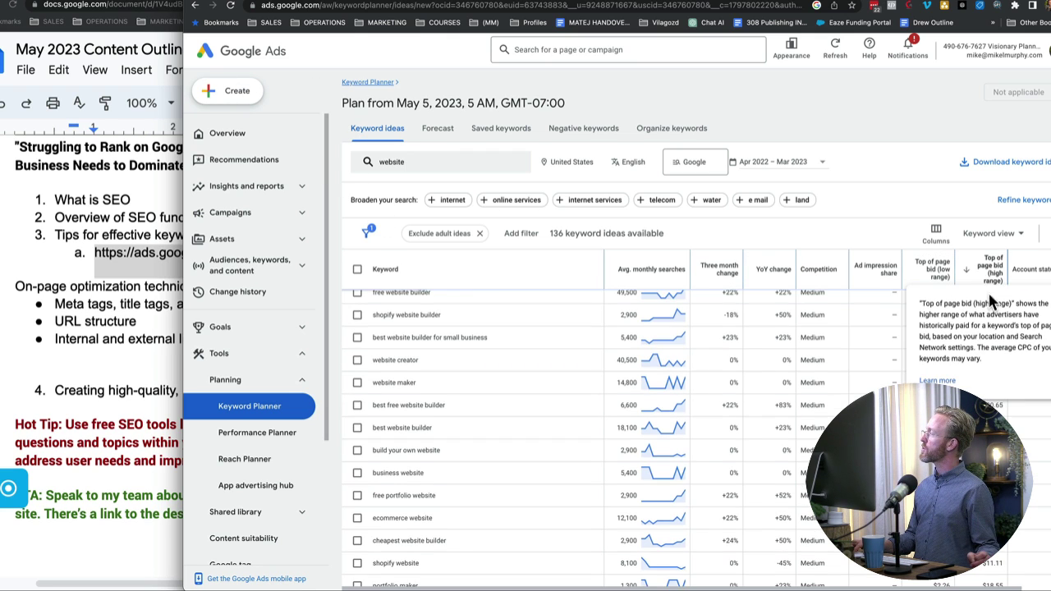
{"action": "scroll", "coordinate": [994, 343], "scroll_direction": "up", "scroll_amount": 5}
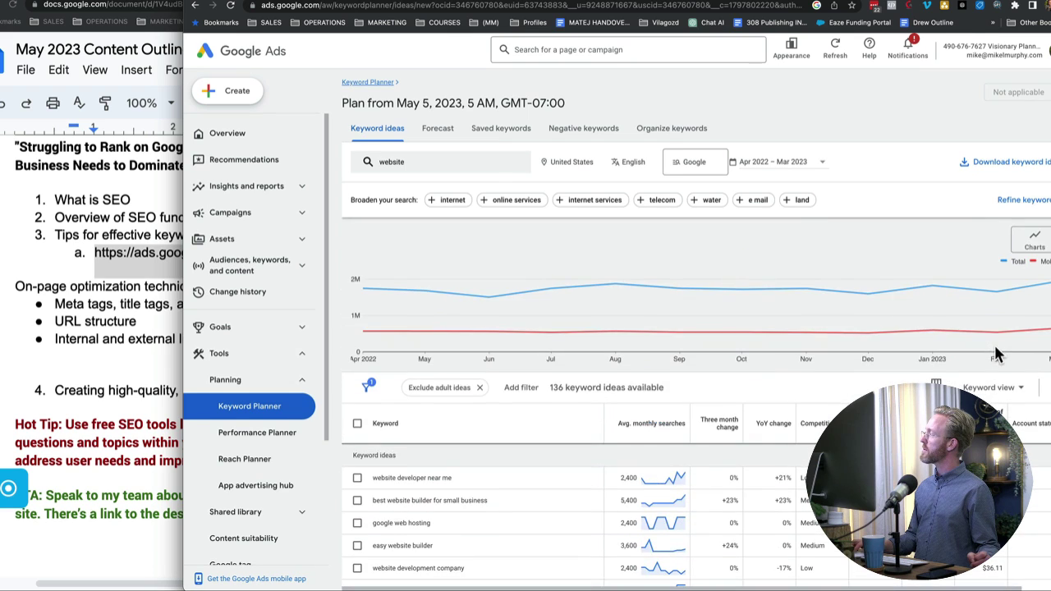
{"action": "scroll", "coordinate": [443, 374], "scroll_direction": "up", "scroll_amount": 3}
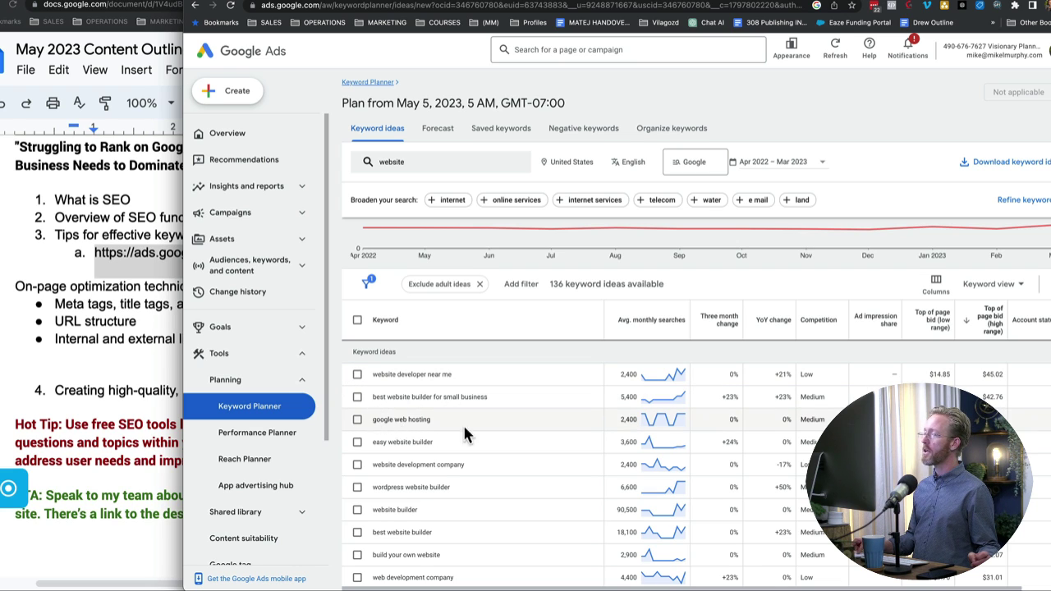
{"action": "scroll", "coordinate": [429, 441], "scroll_direction": "down", "scroll_amount": 2}
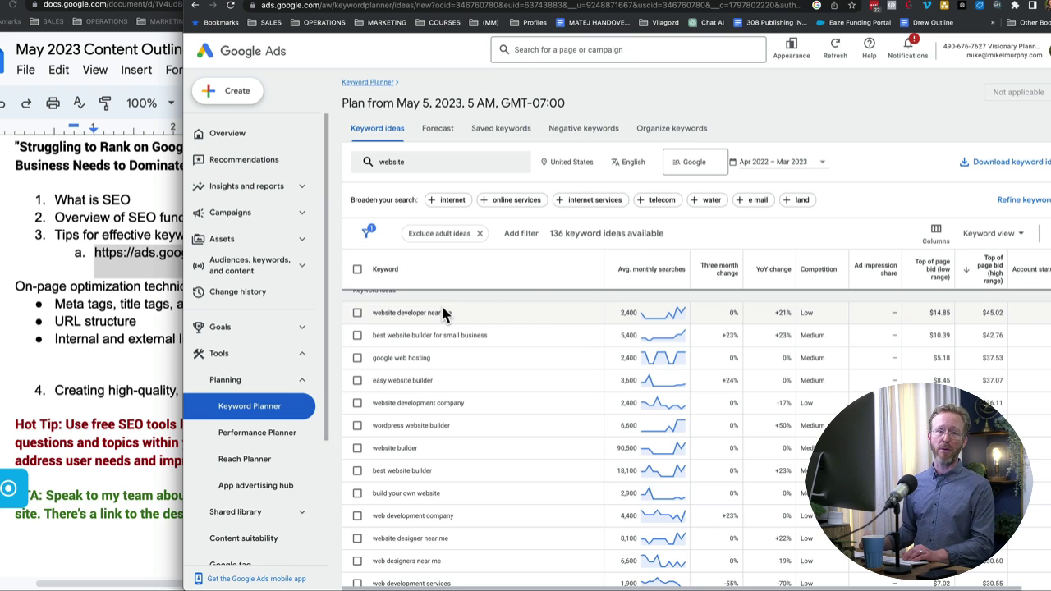
Highlight 'Meta tags' in the outline's on-page optimization section.
{"action": "left_click", "coordinate": [123, 279]}
{"action": "scroll", "coordinate": [124, 279], "scroll_direction": "down", "scroll_amount": 1}
{"action": "left_click_drag", "start_coordinate": [55, 273], "coordinate": [120, 273]}
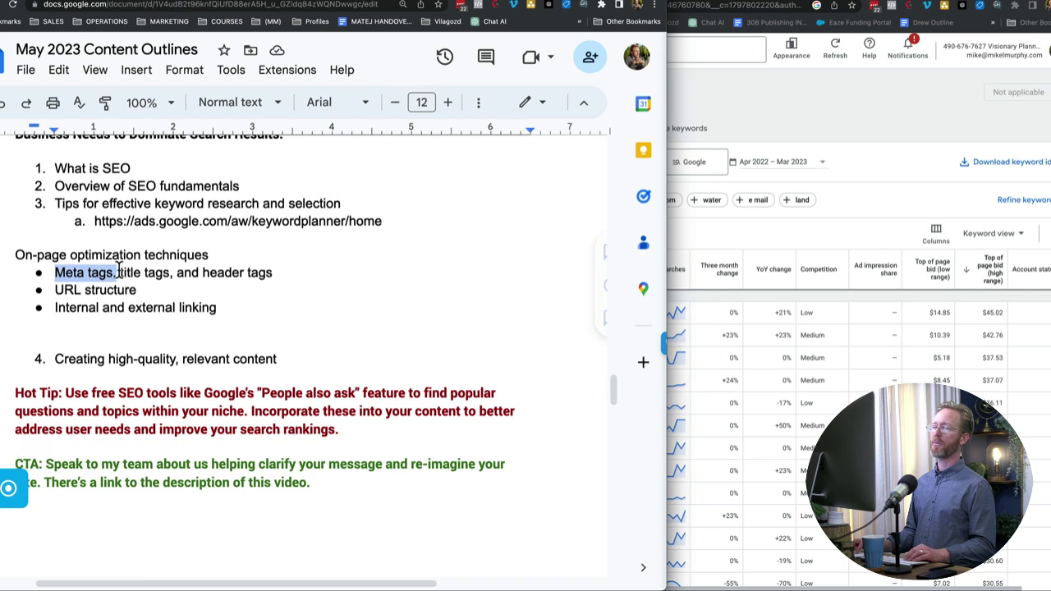
Show the GoHighLevel page's Settings > Meta Data and select its meta title text.
{"action": "key", "text": "ctrl+Tab"}
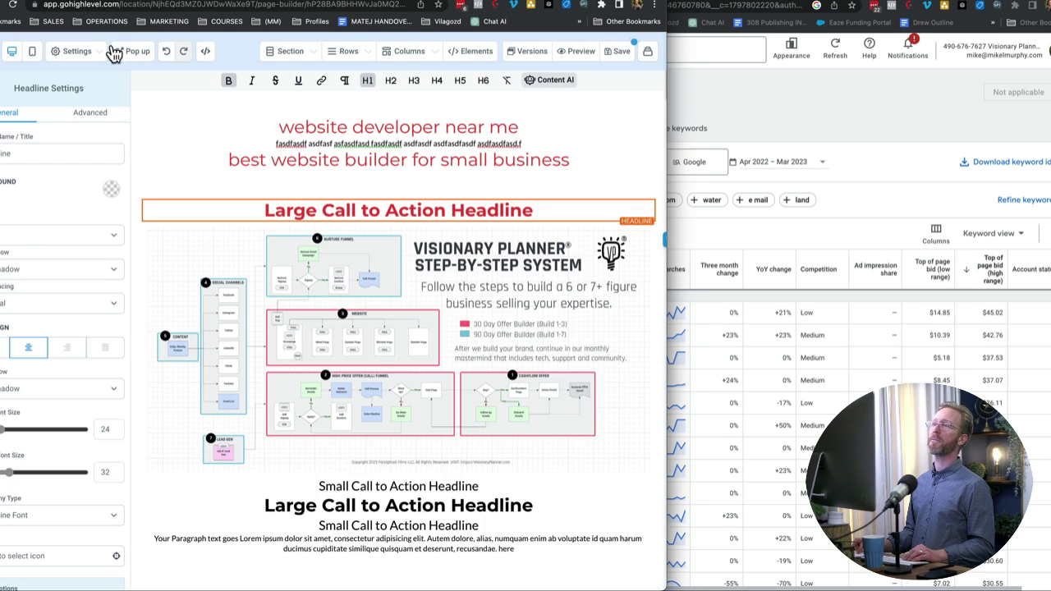
{"action": "left_click", "coordinate": [86, 51]}
{"action": "left_click", "coordinate": [20, 79]}
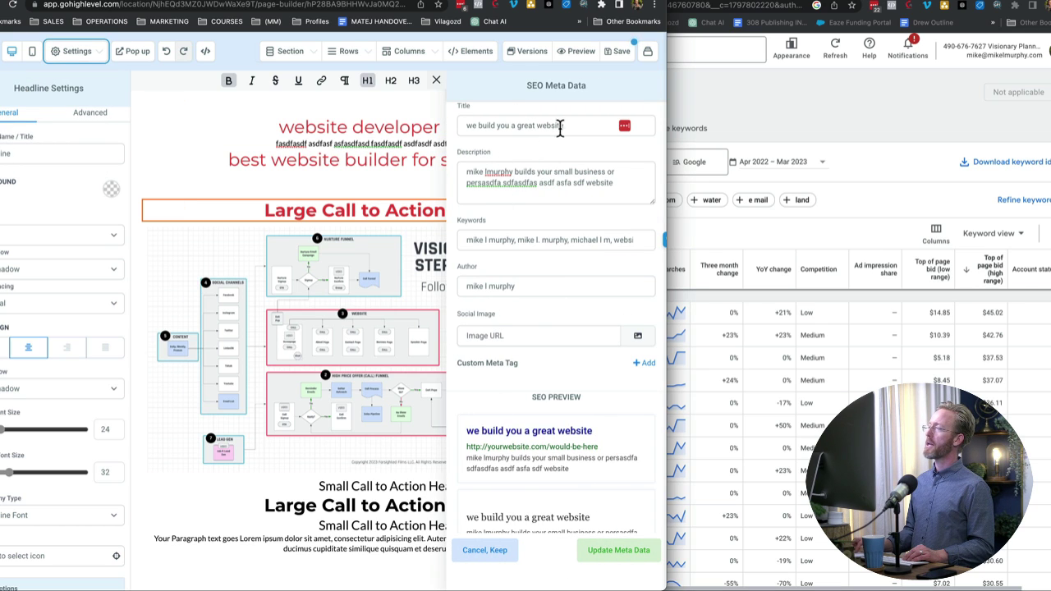
{"action": "left_click_drag", "start_coordinate": [566, 126], "coordinate": [458, 125]}
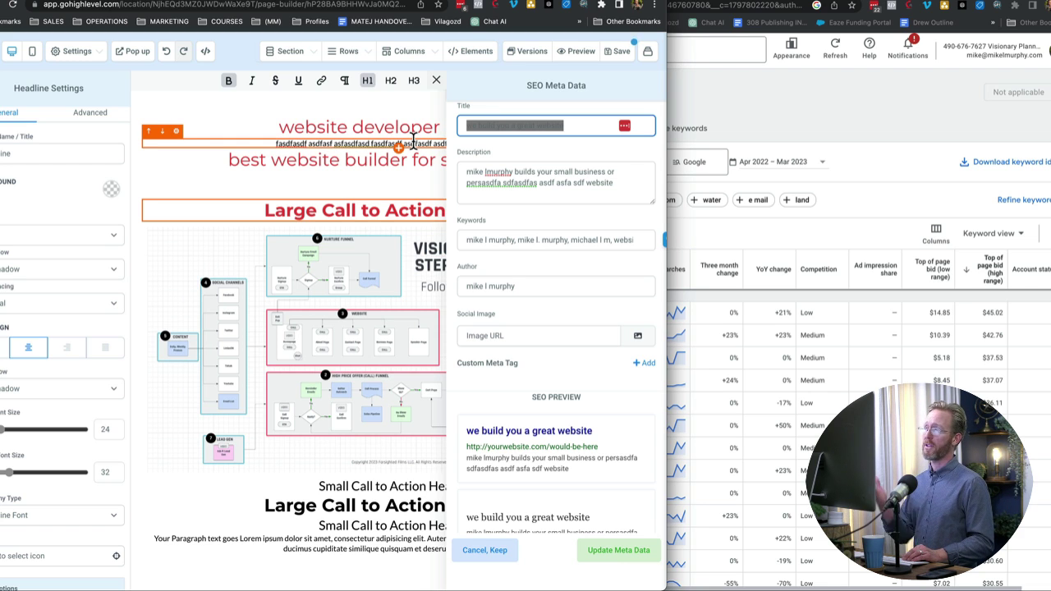
{"action": "left_click", "coordinate": [521, 122]}
{"action": "key", "text": "shift+End"}
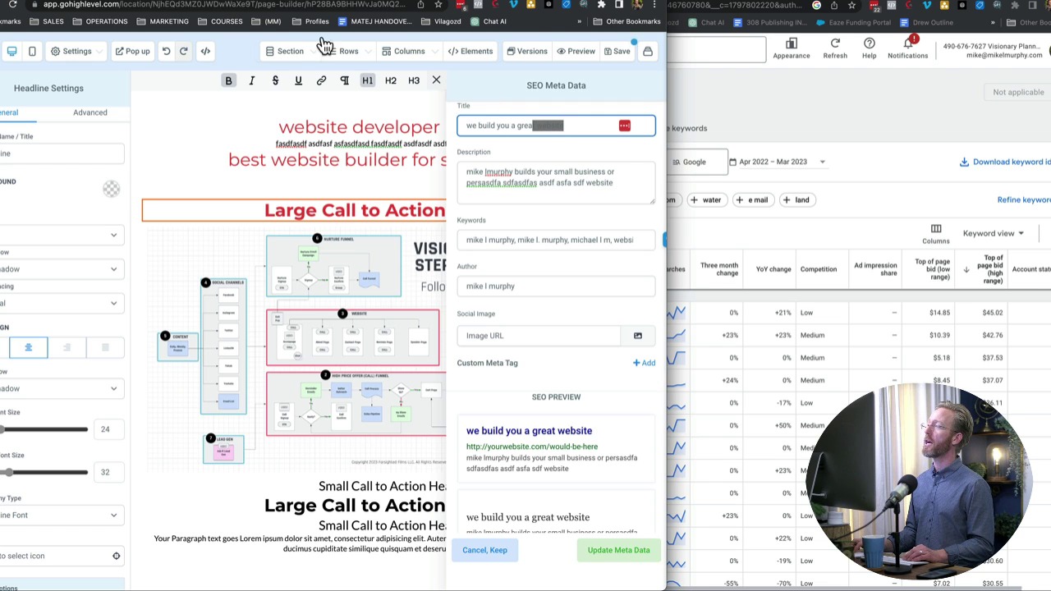
{"action": "key", "text": "super+Tab"}
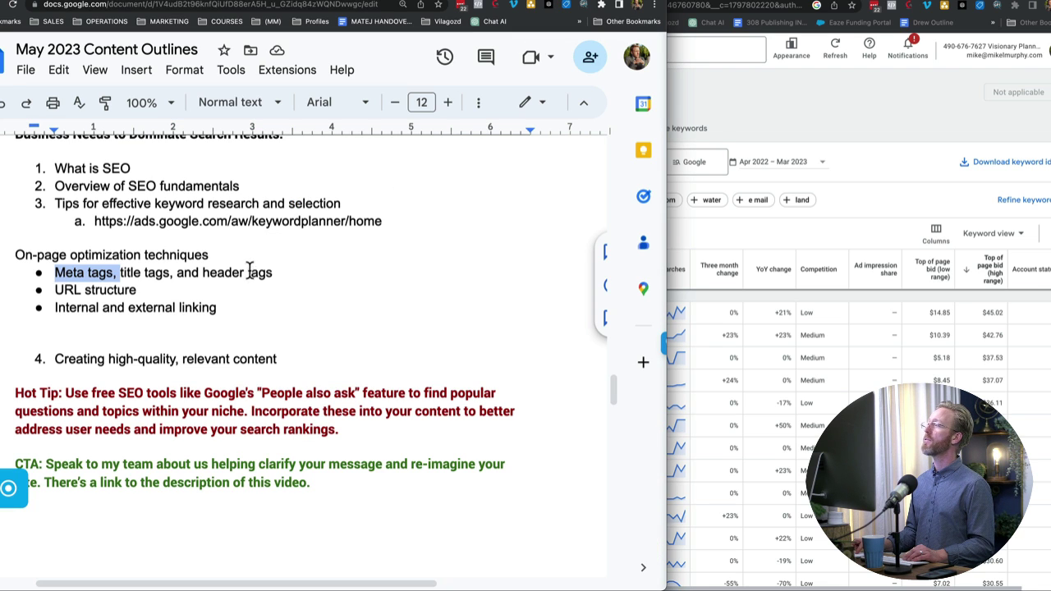
Highlight 'header tags' in the outline, then make the 'website developer near me' headline an H1.
{"action": "left_click_drag", "start_coordinate": [275, 273], "coordinate": [204, 273]}
{"action": "key", "text": "super+Tab"}
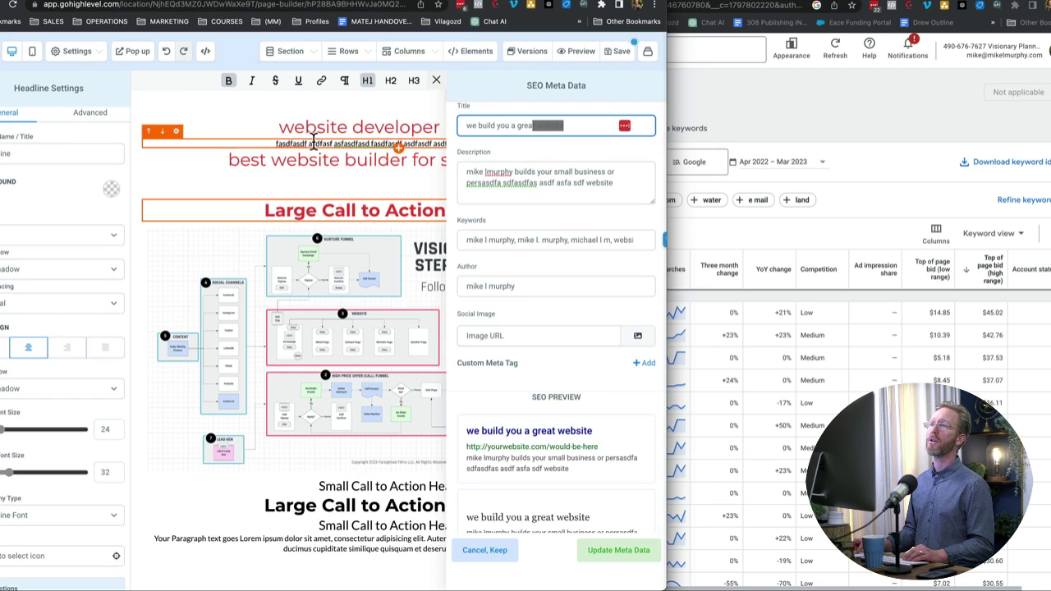
{"action": "left_click", "coordinate": [308, 131]}
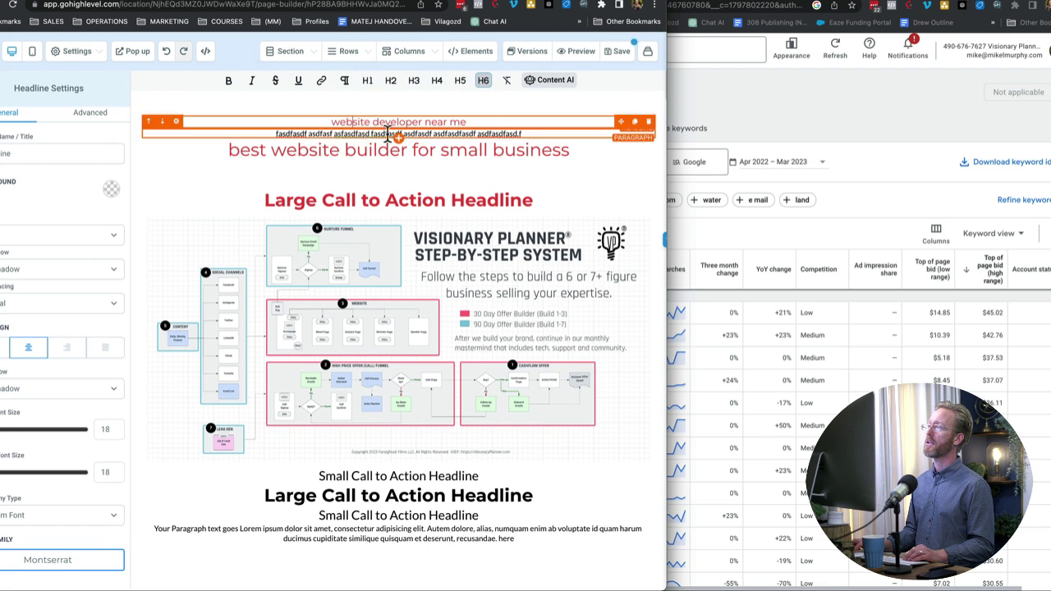
{"action": "left_click", "coordinate": [368, 82]}
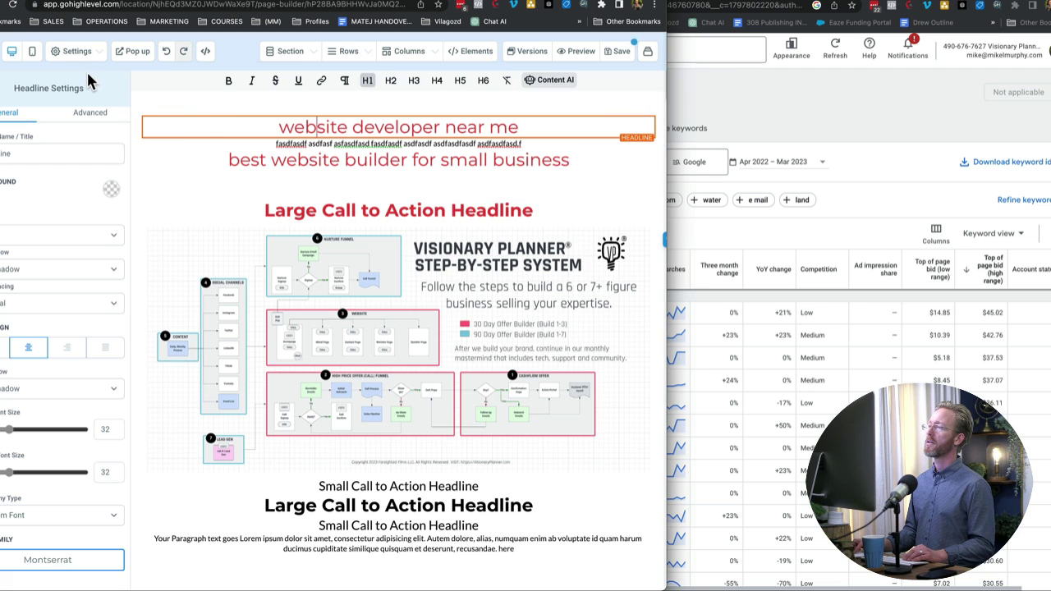
{"action": "left_click", "coordinate": [547, 1]}
{"action": "scroll", "coordinate": [311, 288], "scroll_direction": "down", "scroll_amount": 1}
{"action": "left_click_drag", "start_coordinate": [138, 257], "coordinate": [54, 256]}
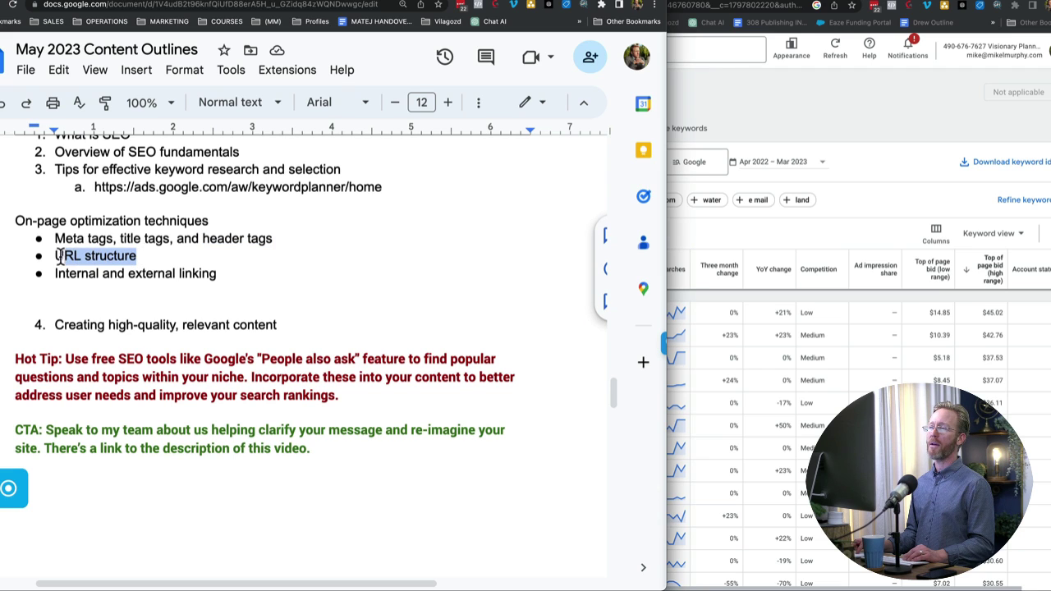
{"action": "left_click", "coordinate": [176, 257]}
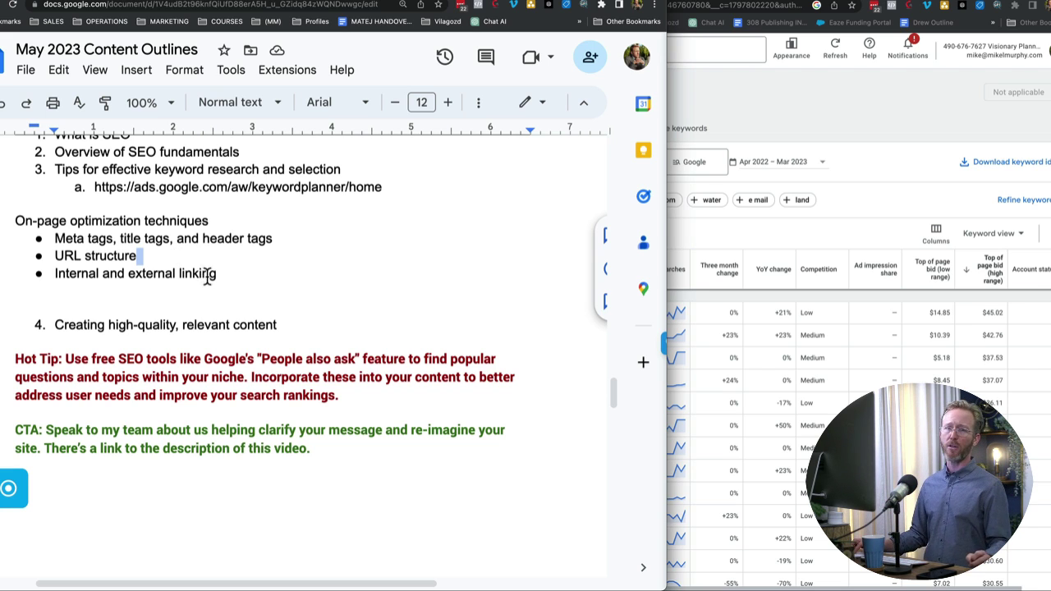
{"action": "left_click_drag", "start_coordinate": [223, 274], "coordinate": [45, 274]}
{"action": "left_click", "coordinate": [86, 289]}
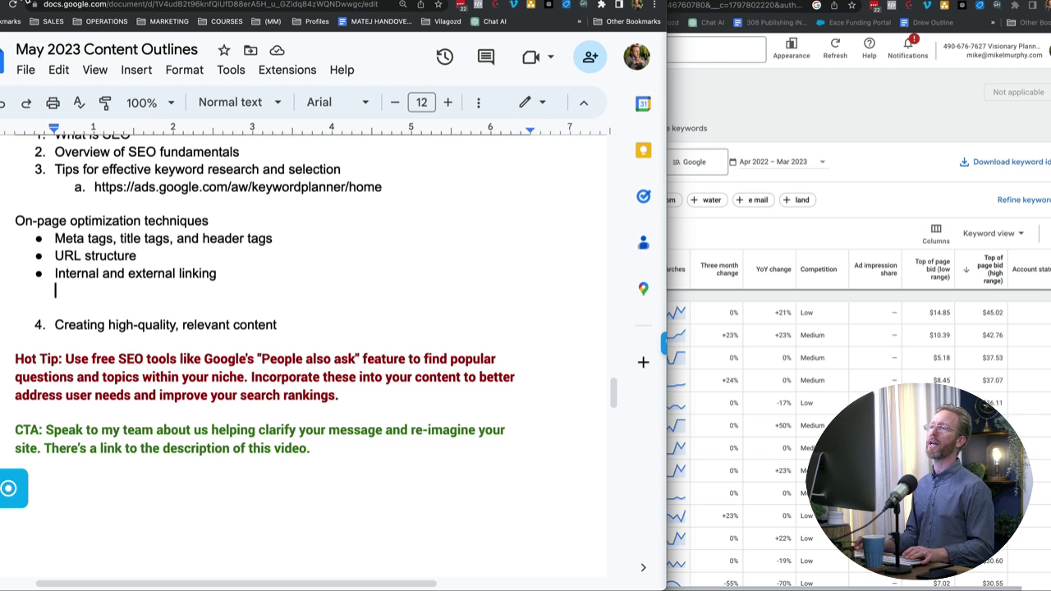
{"action": "key", "text": "ctrl+Tab"}
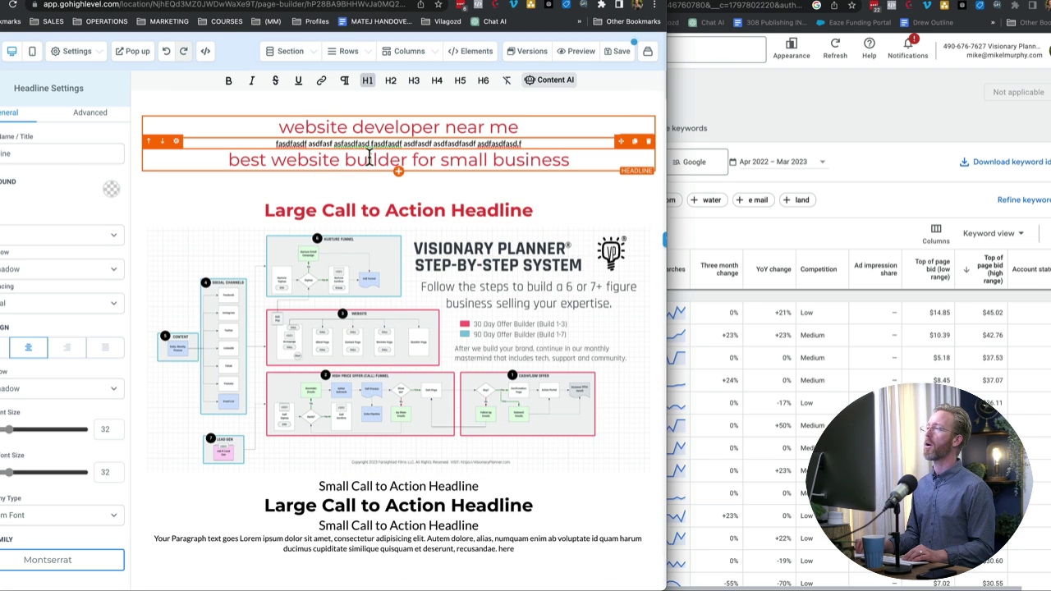
{"action": "left_click_drag", "start_coordinate": [407, 161], "coordinate": [271, 161]}
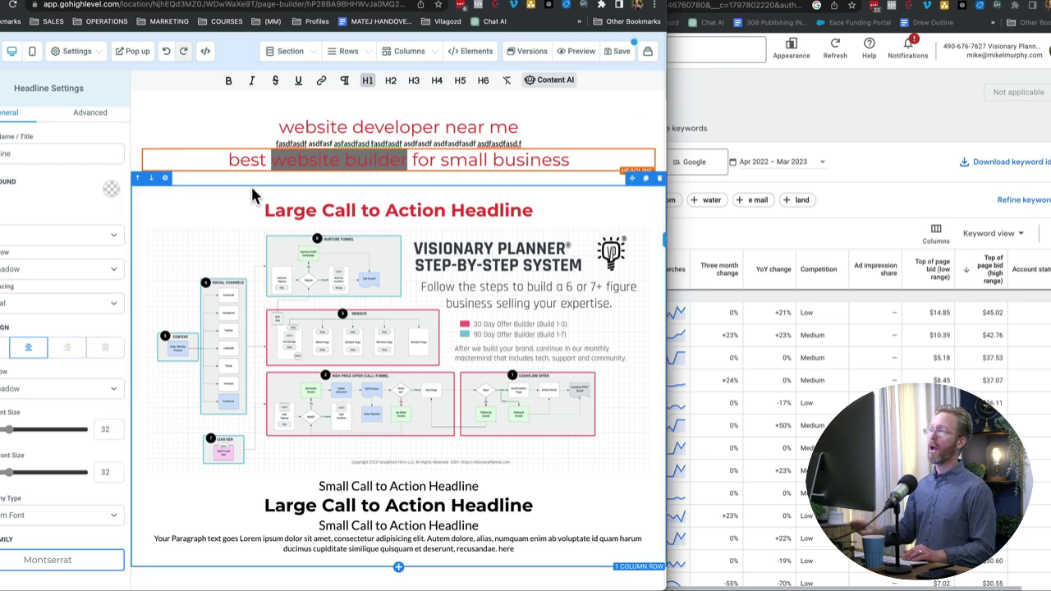
{"action": "left_click_drag", "start_coordinate": [226, 160], "coordinate": [573, 156]}
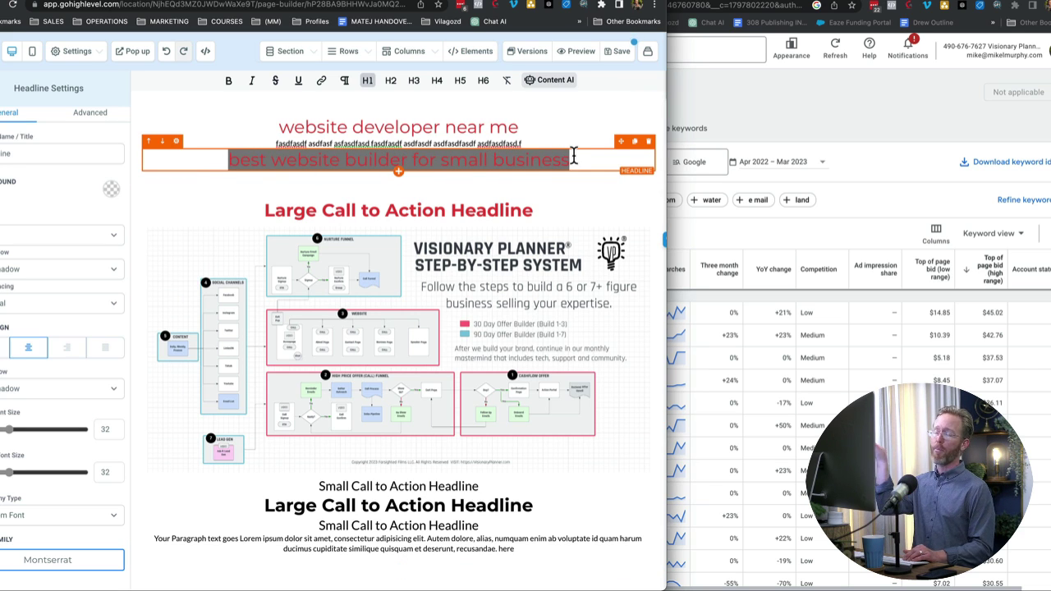
{"action": "left_click_drag", "start_coordinate": [589, 157], "coordinate": [184, 158]}
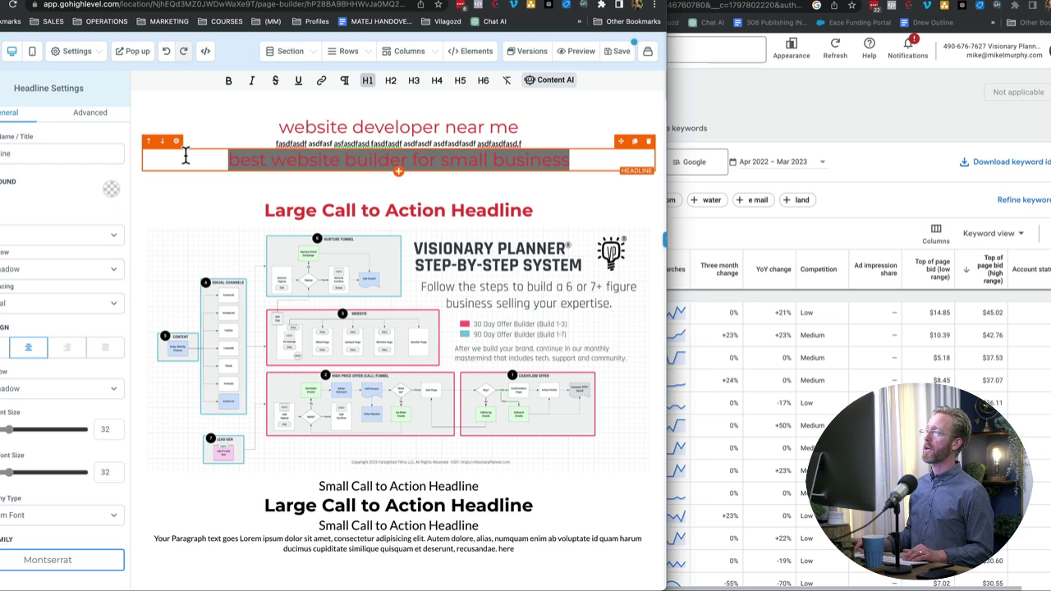
{"action": "left_click", "coordinate": [232, 160]}
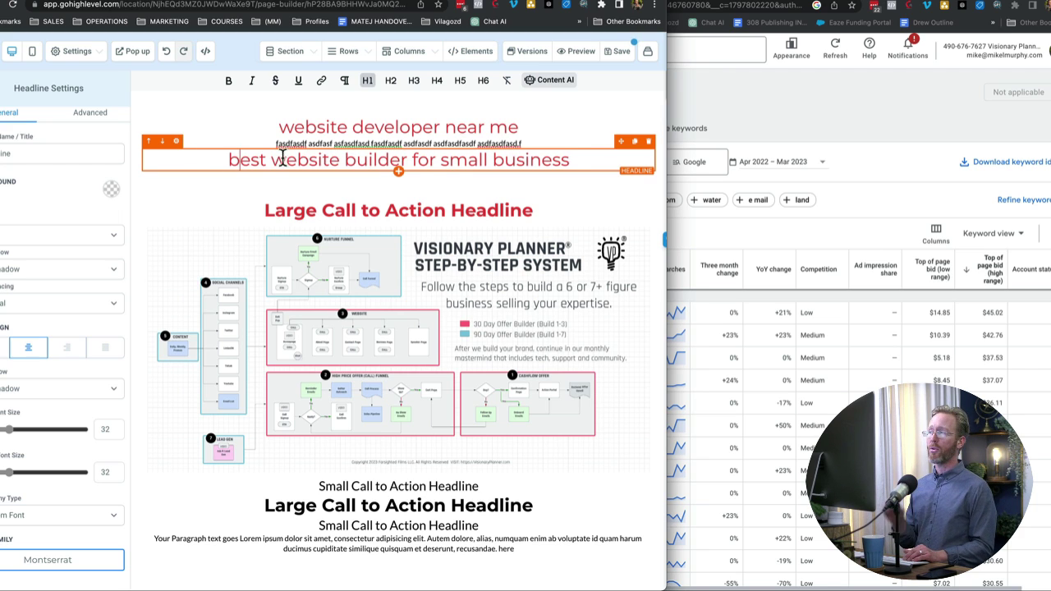
{"action": "left_click_drag", "start_coordinate": [268, 159], "coordinate": [406, 159]}
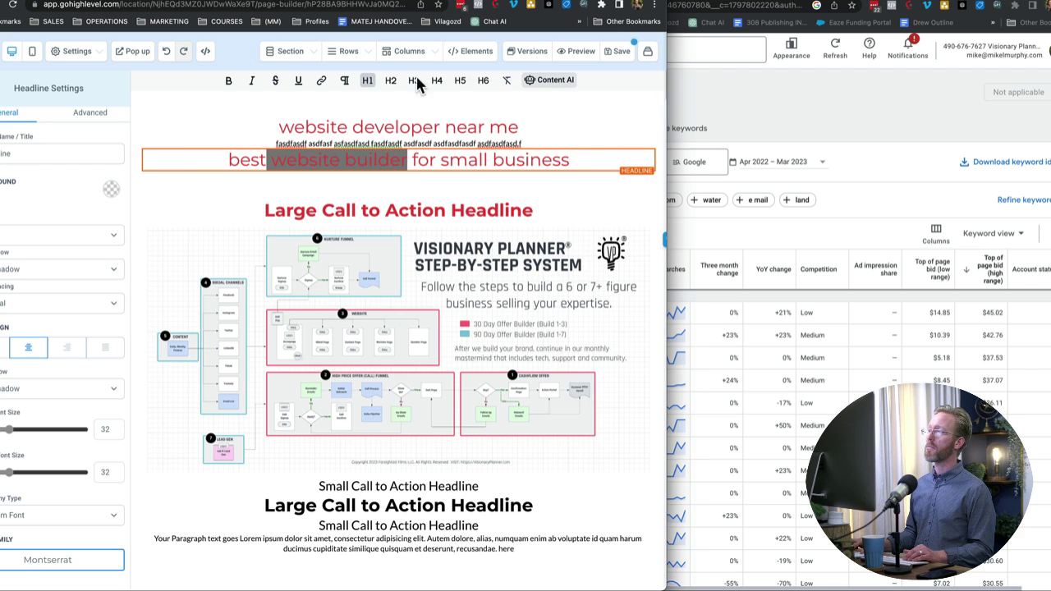
{"action": "left_click", "coordinate": [321, 79]}
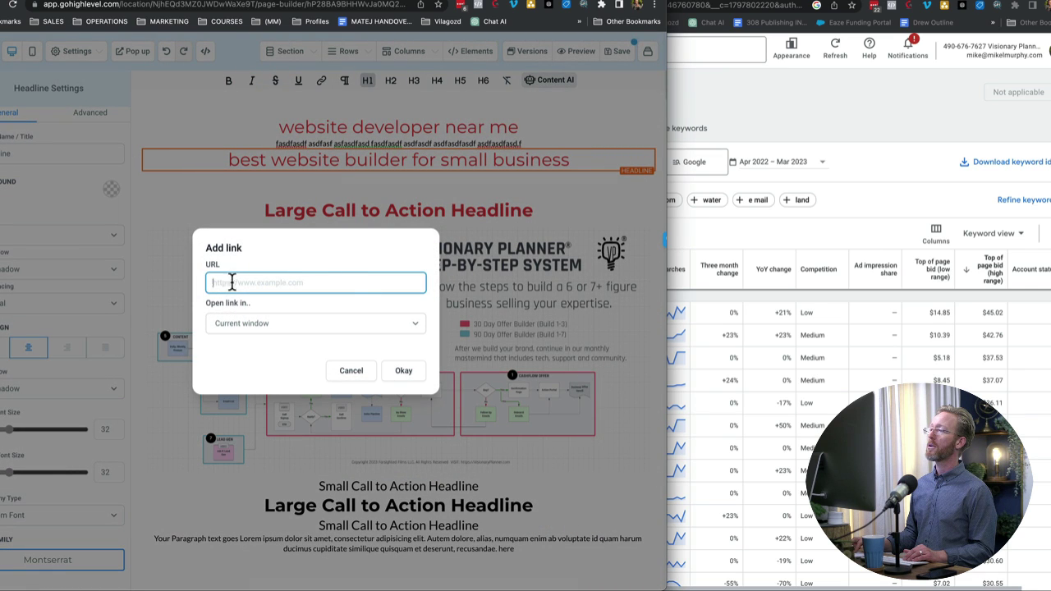
{"action": "left_click", "coordinate": [355, 370]}
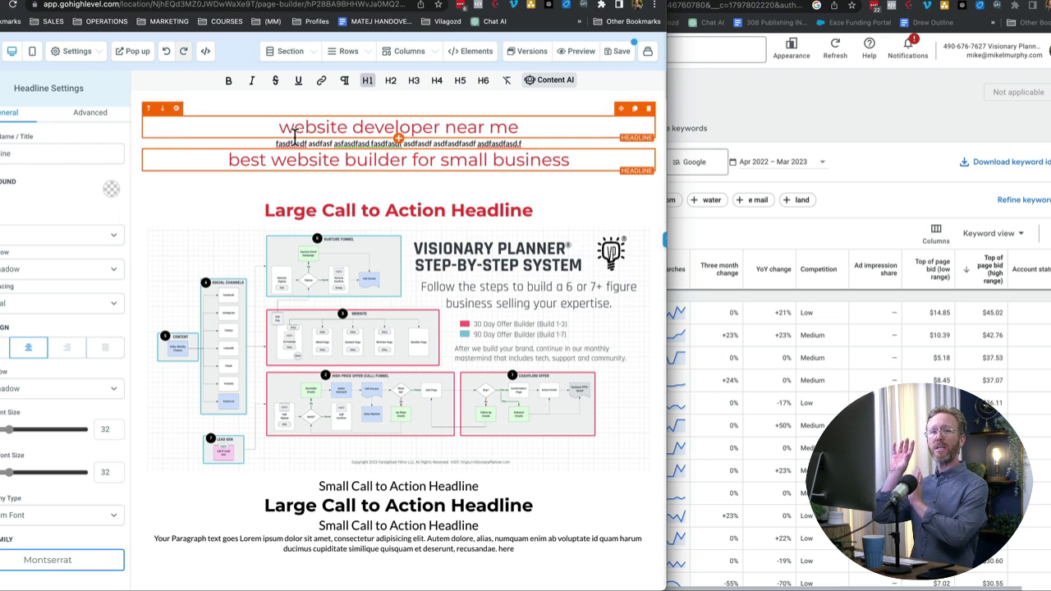
Repeatedly select 'website builder' in the headline to emphasise the keyword, then return to Docs.
{"action": "left_click_drag", "start_coordinate": [272, 160], "coordinate": [407, 158]}
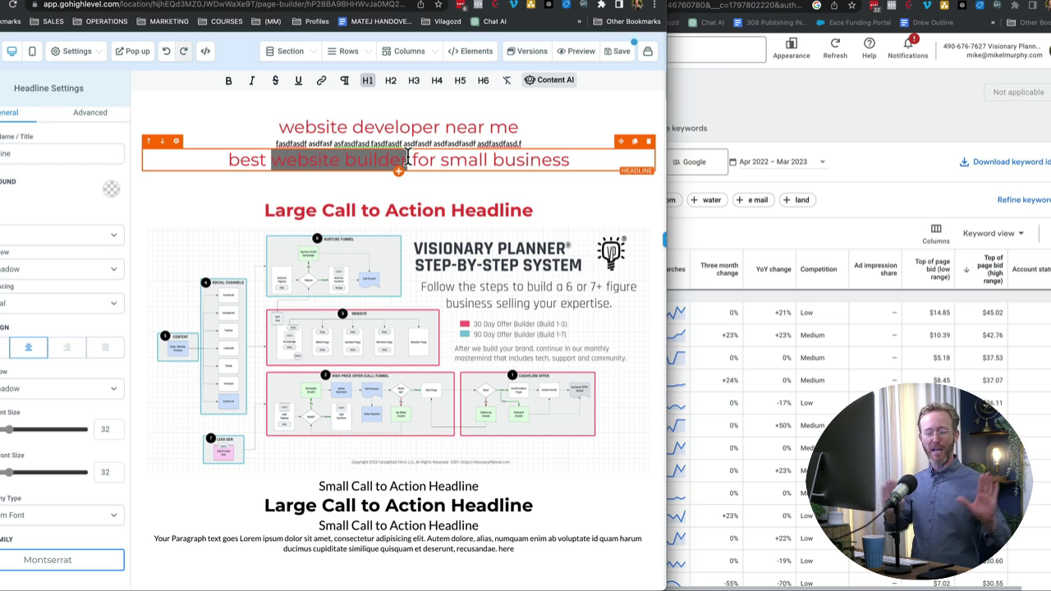
{"action": "left_click", "coordinate": [407, 156]}
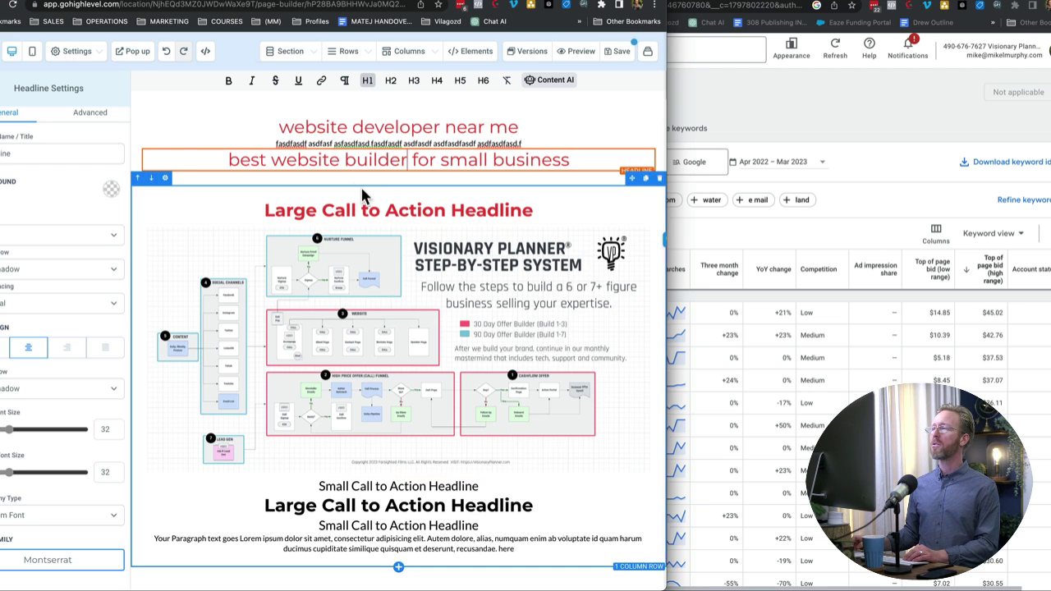
{"action": "left_click_drag", "start_coordinate": [271, 159], "coordinate": [406, 160]}
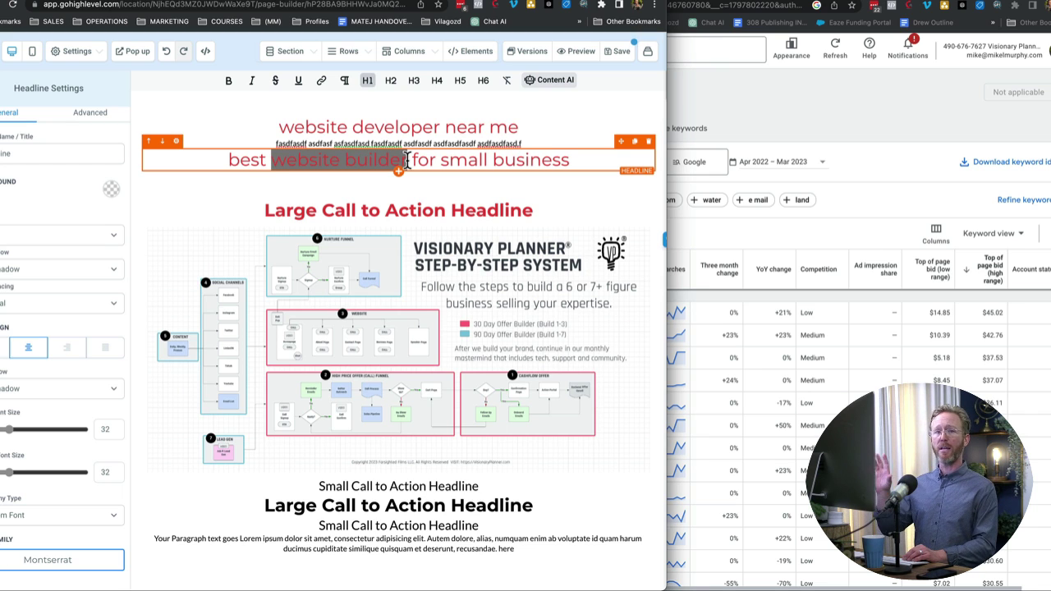
{"action": "left_click", "coordinate": [403, 161]}
{"action": "left_click_drag", "start_coordinate": [275, 160], "coordinate": [404, 159]}
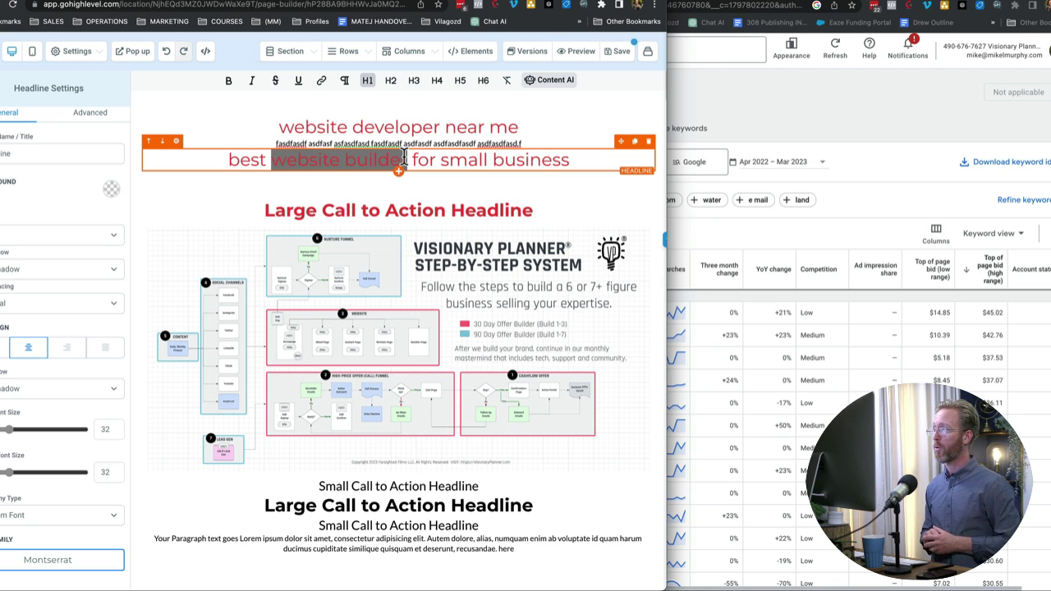
{"action": "key", "text": "ctrl+Tab"}
{"action": "scroll", "coordinate": [411, 333], "scroll_direction": "down", "scroll_amount": 1}
Highlight the 'Creating high-quality, relevant content' item and Hot Tip, then open a new browser window.
{"action": "left_click_drag", "start_coordinate": [277, 316], "coordinate": [47, 313]}
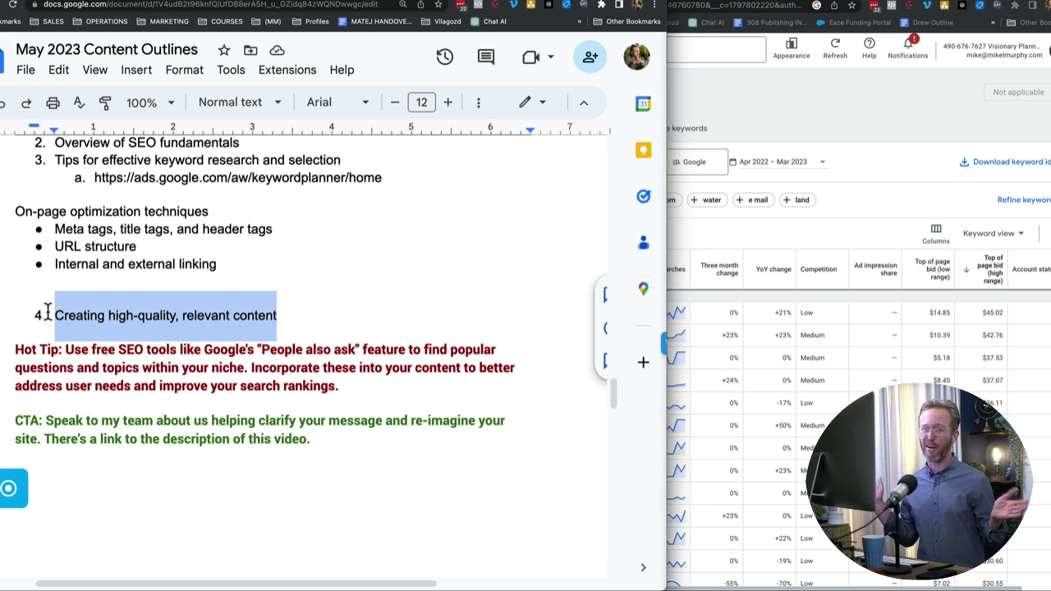
{"action": "scroll", "coordinate": [48, 312], "scroll_direction": "down", "scroll_amount": 1}
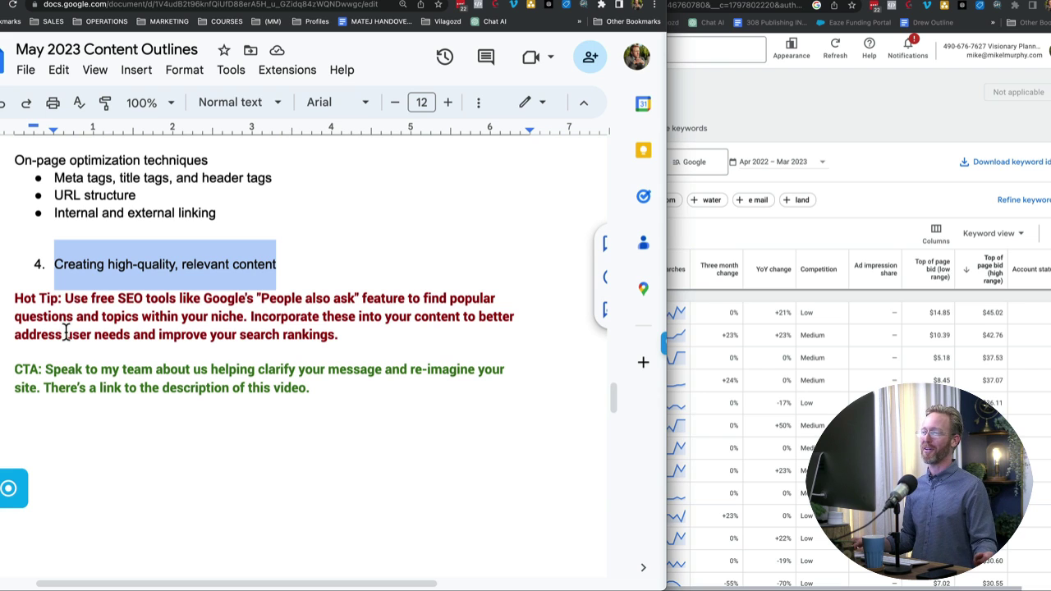
{"action": "left_click", "coordinate": [51, 316]}
{"action": "left_click_drag", "start_coordinate": [64, 298], "coordinate": [159, 298]}
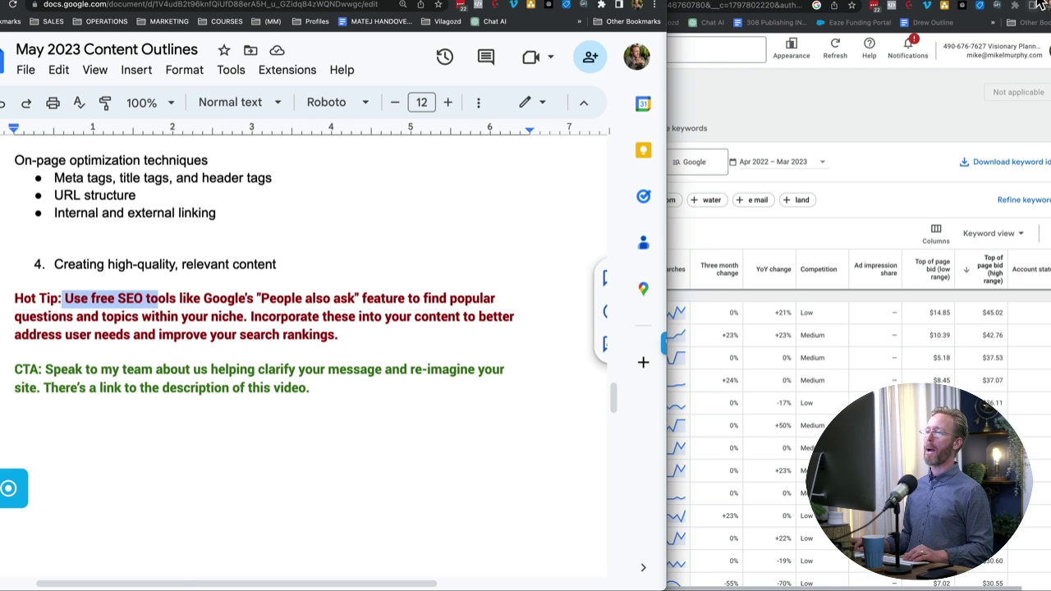
{"action": "key", "text": "super+n"}
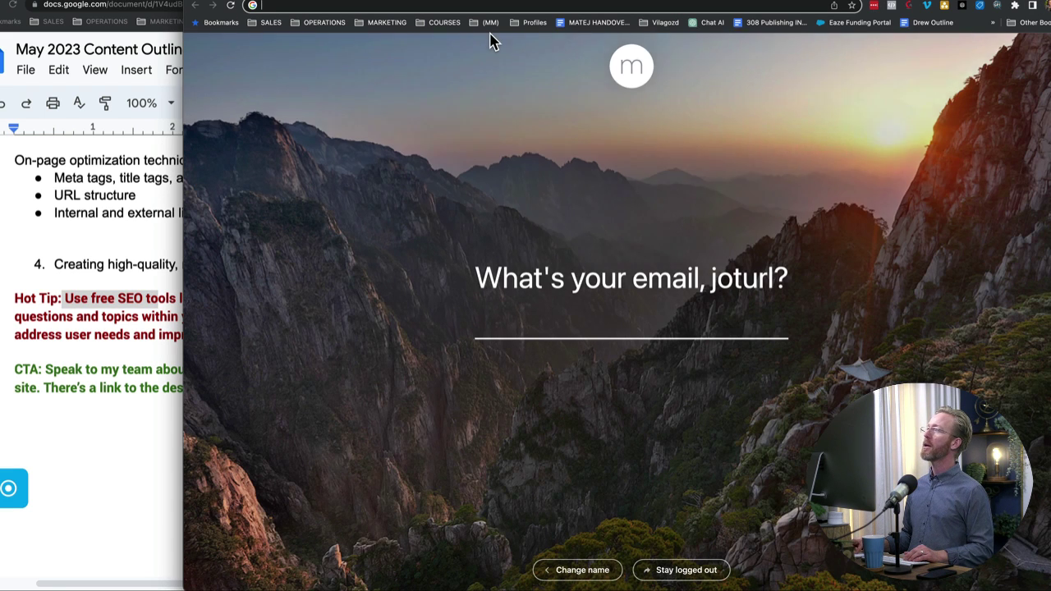
Load google.com and search 'how to build a website' via the autocomplete suggestion.
{"action": "type", "text": "goog"}
{"action": "key", "text": "Return"}
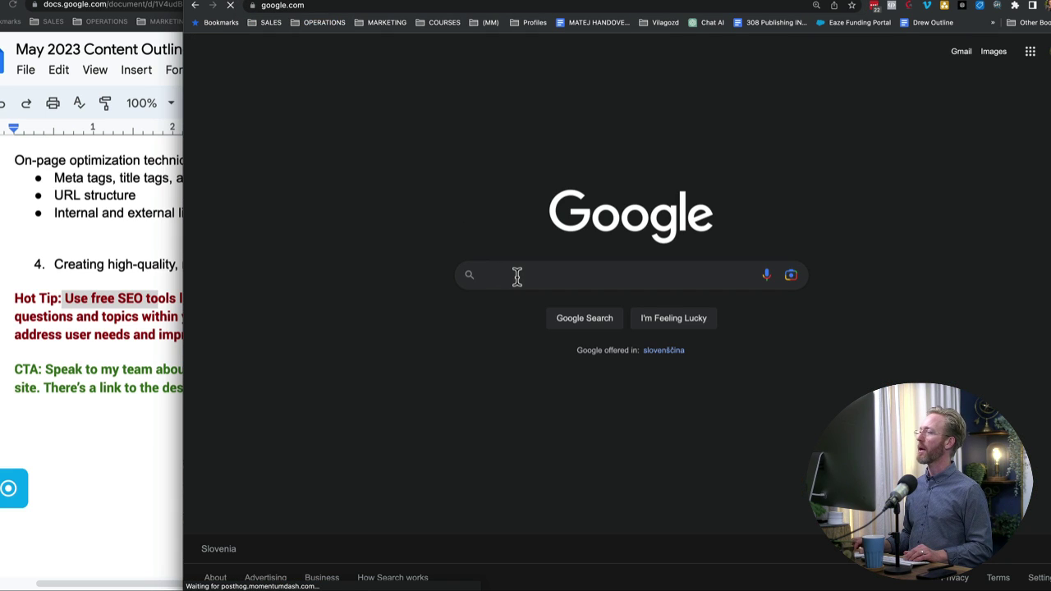
{"action": "left_click", "coordinate": [517, 276]}
{"action": "type", "text": "how to buil"}
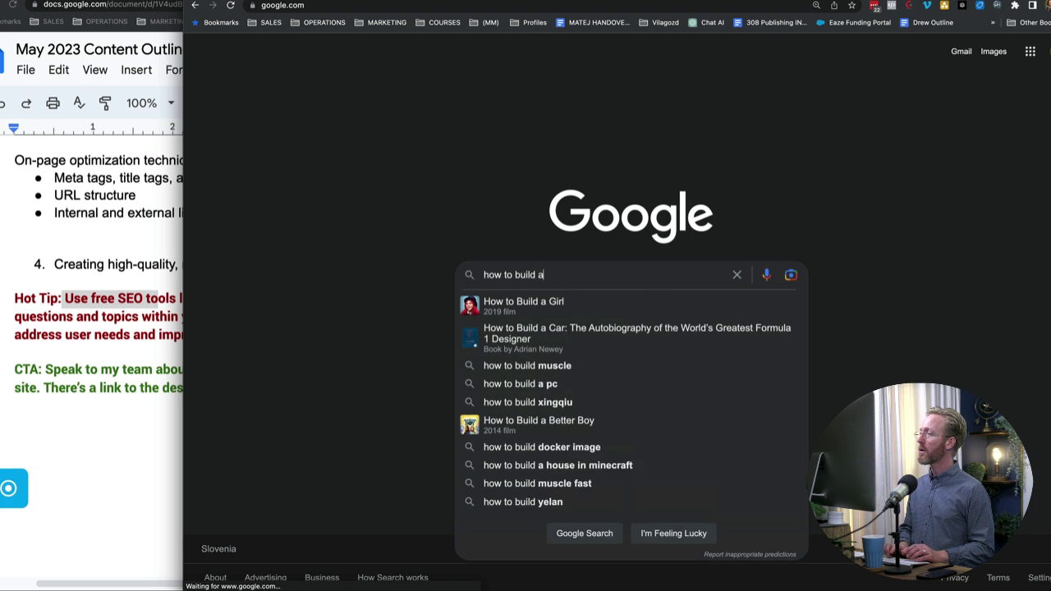
{"action": "type", "text": "d a web"}
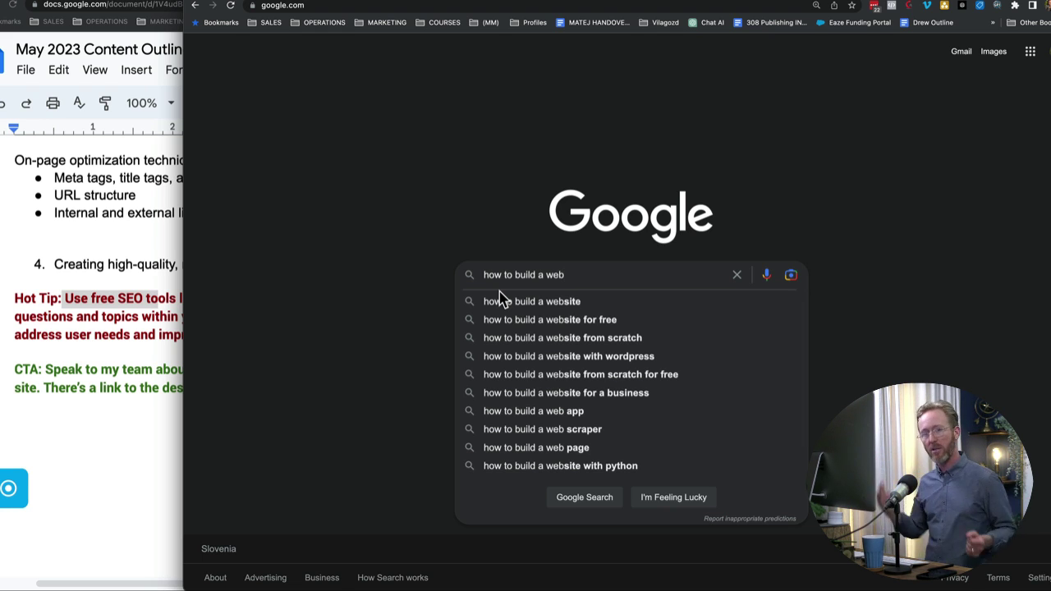
{"action": "left_click", "coordinate": [526, 303]}
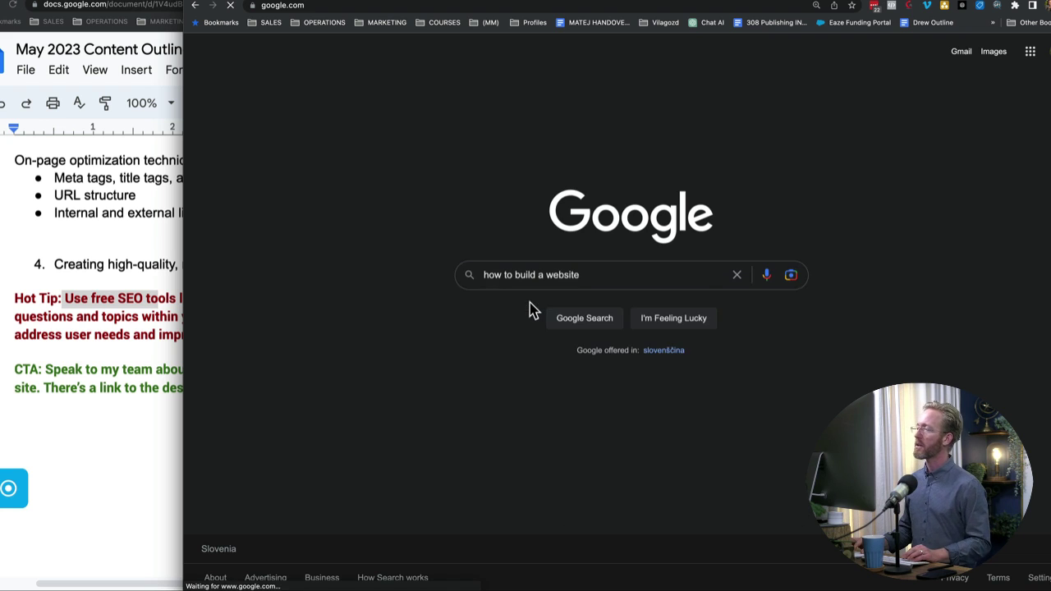
Expand and collapse the first three People also ask questions so more questions load.
{"action": "scroll", "coordinate": [504, 347], "scroll_direction": "down", "scroll_amount": 6}
{"action": "scroll", "coordinate": [505, 347], "scroll_direction": "down", "scroll_amount": 2}
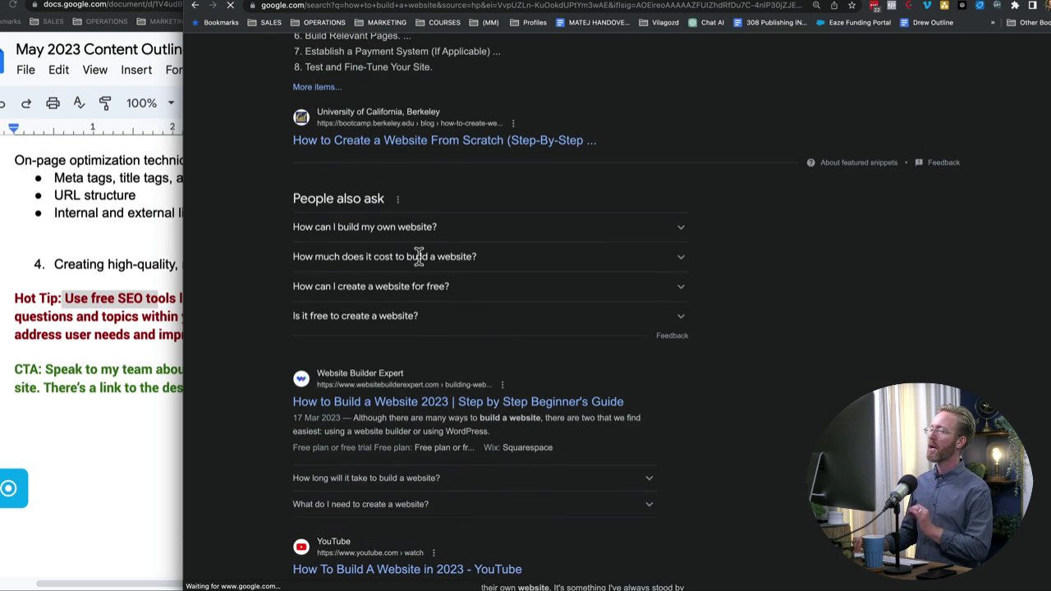
{"action": "left_click_drag", "start_coordinate": [284, 199], "coordinate": [382, 198]}
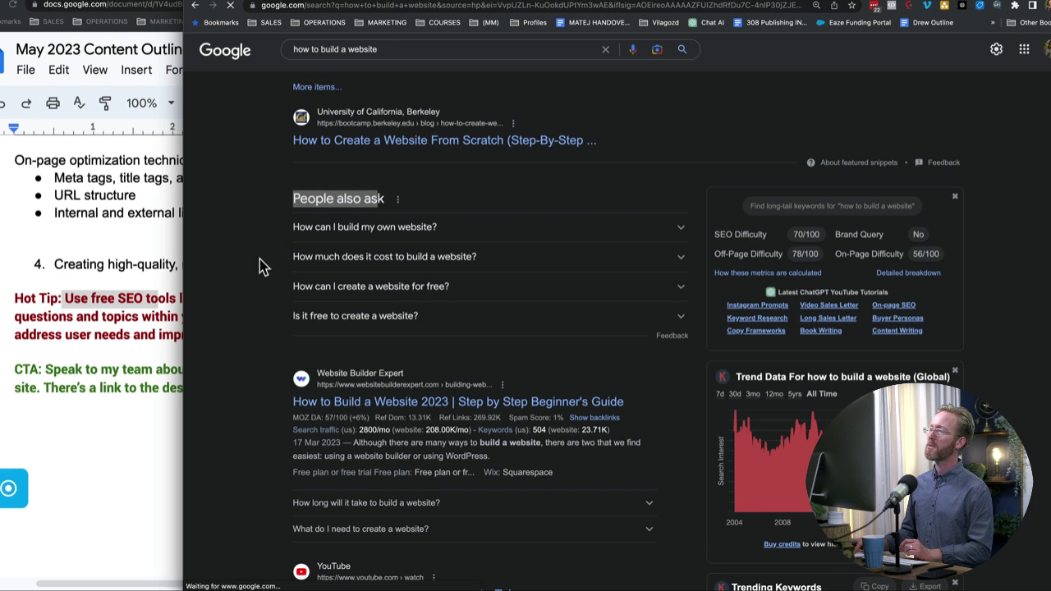
{"action": "left_click", "coordinate": [238, 283]}
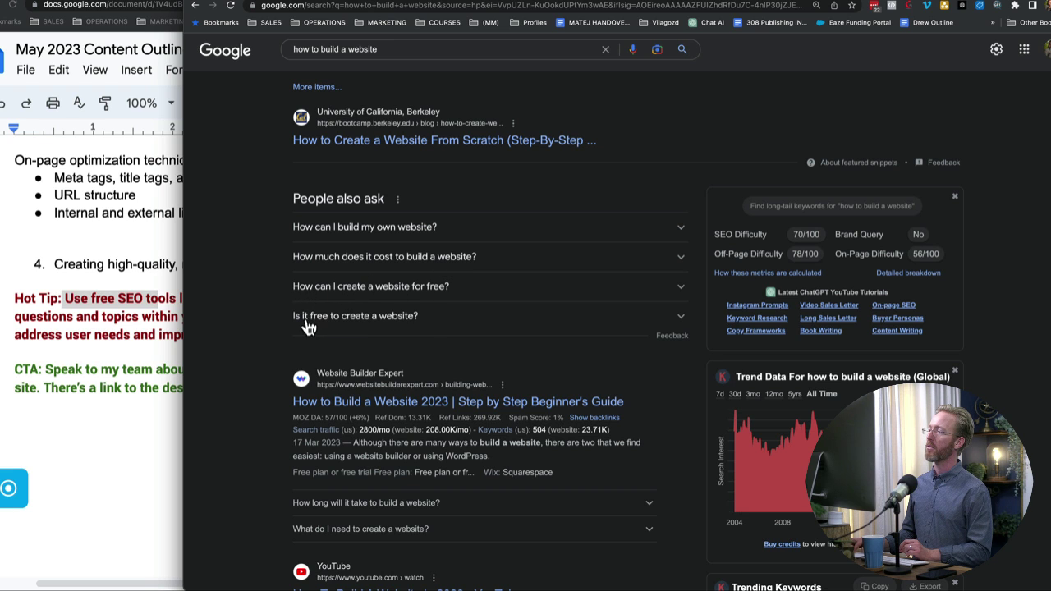
{"action": "left_click", "coordinate": [681, 230]}
{"action": "left_click", "coordinate": [683, 231]}
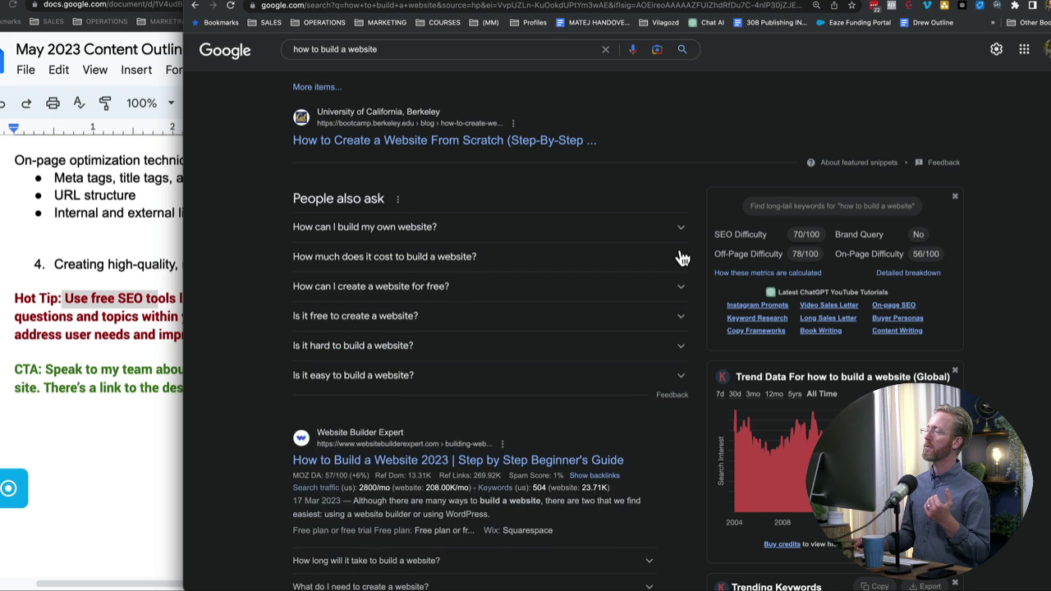
{"action": "left_click", "coordinate": [681, 257]}
{"action": "left_click", "coordinate": [681, 258]}
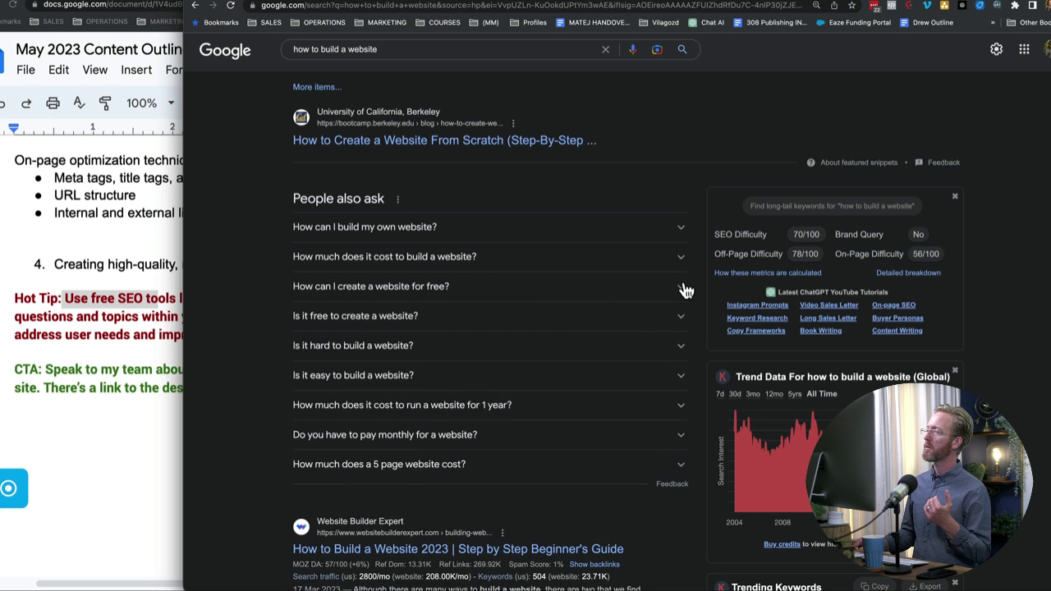
{"action": "left_click", "coordinate": [684, 291]}
{"action": "left_click", "coordinate": [685, 292]}
Select the search query, view its suggestions, then bring the Docs outline back.
{"action": "scroll", "coordinate": [443, 247], "scroll_direction": "down", "scroll_amount": 1}
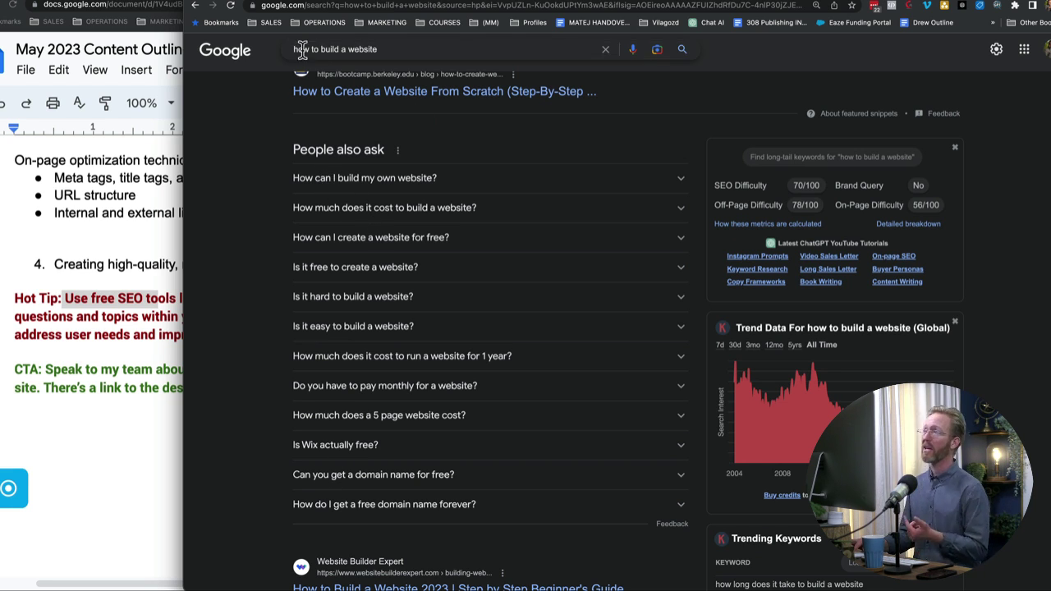
{"action": "left_click_drag", "start_coordinate": [295, 49], "coordinate": [418, 50]}
{"action": "left_click", "coordinate": [219, 288]}
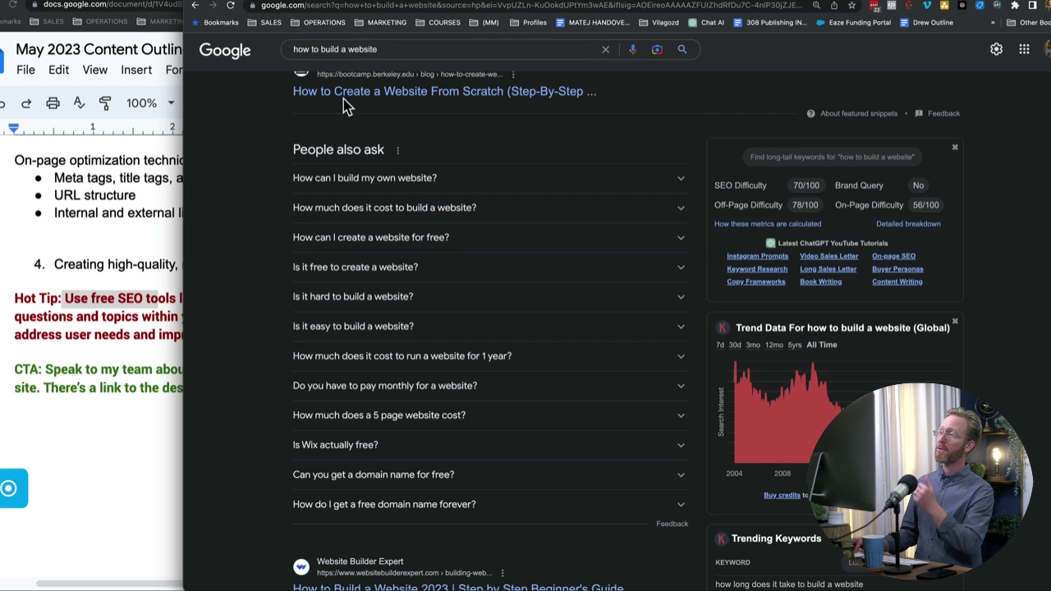
{"action": "left_click", "coordinate": [382, 49]}
{"action": "left_click", "coordinate": [252, 297]}
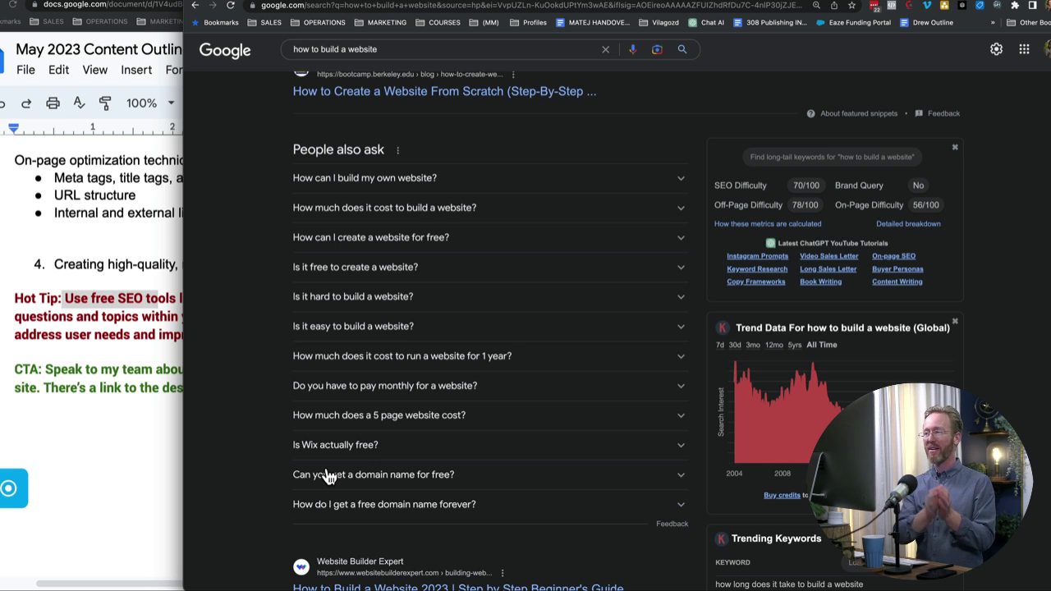
{"action": "left_click", "coordinate": [93, 503]}
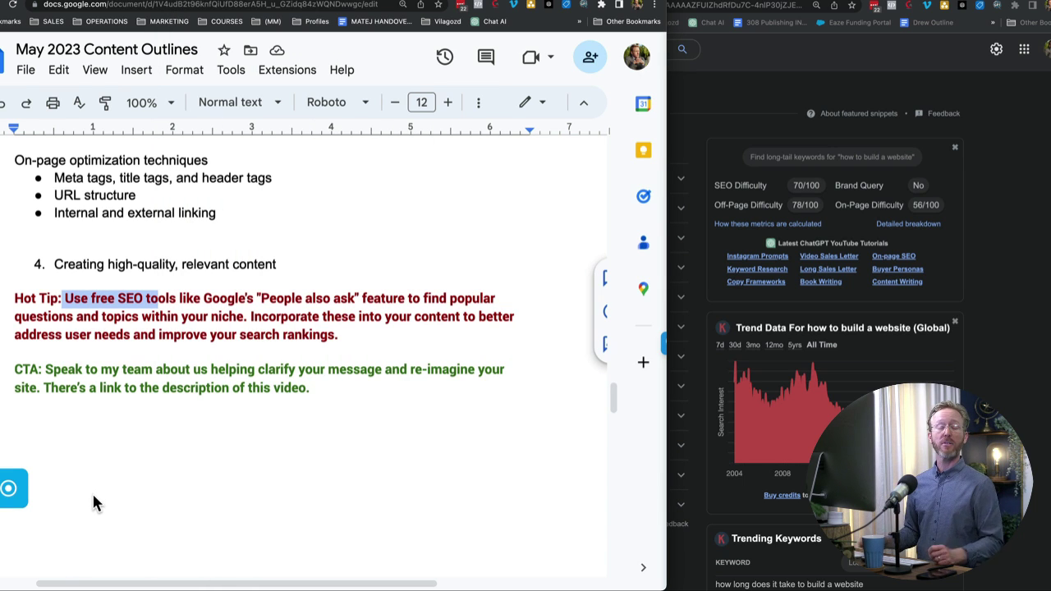